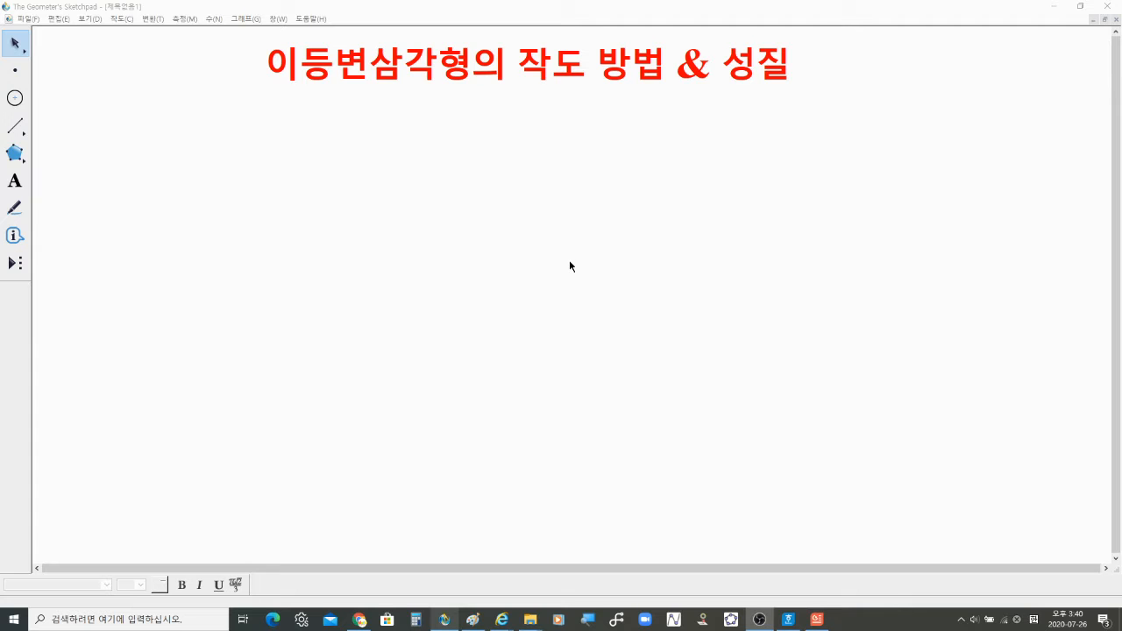
Step: Switch to the browser e-textbook and scroll to the definition of an isosceles triangle
{"action": "mouse_move", "coordinate": [501, 620]}
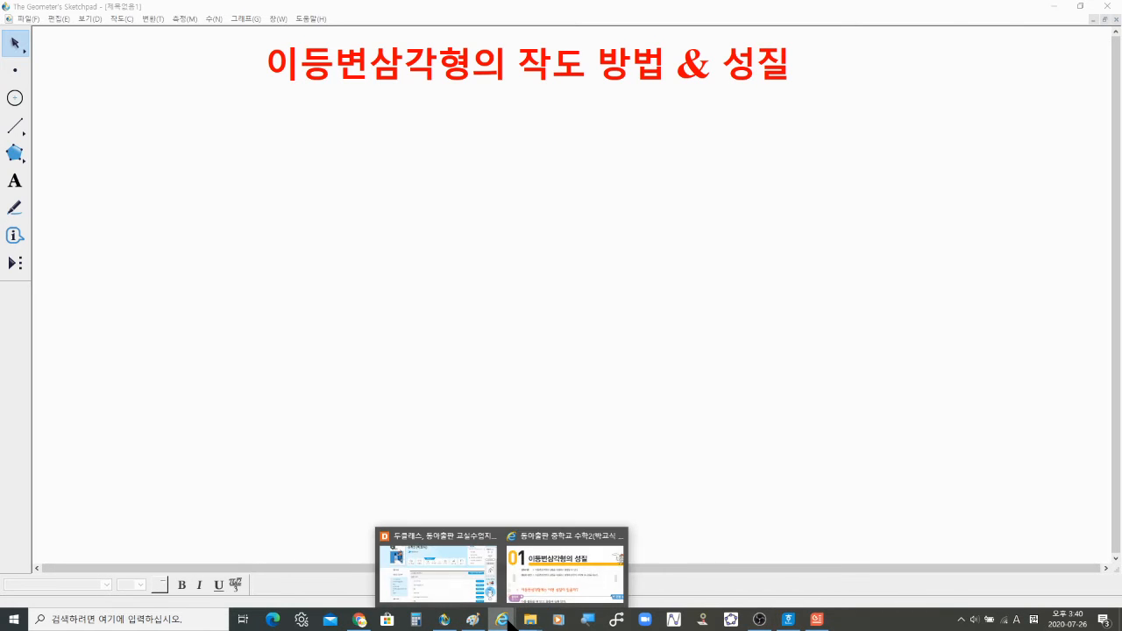
{"action": "left_click", "coordinate": [542, 579]}
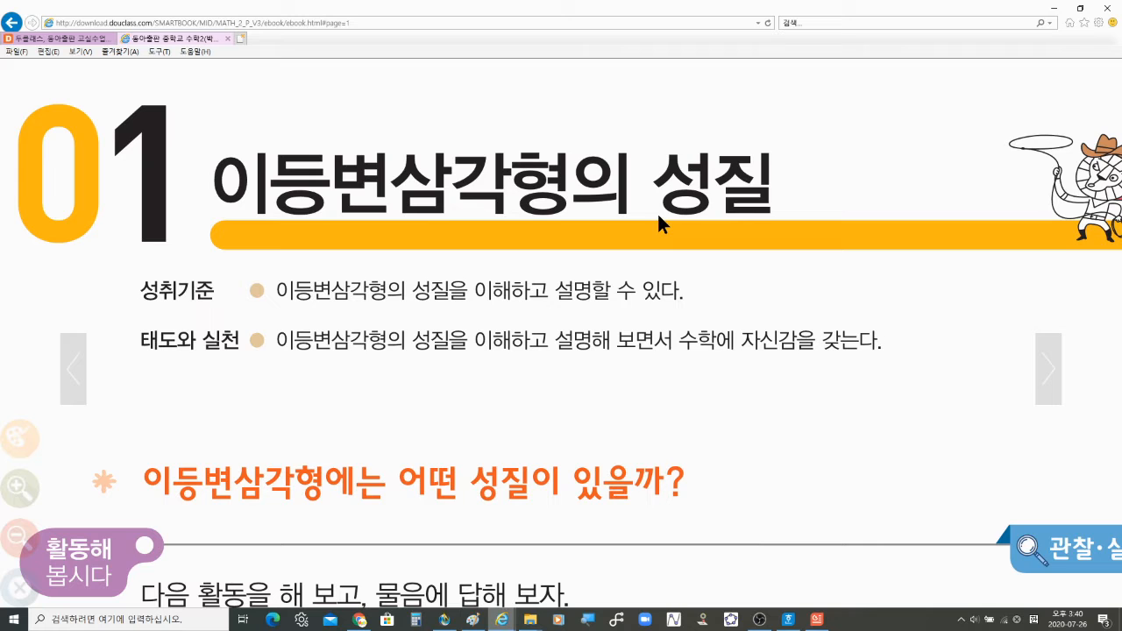
{"action": "scroll", "coordinate": [627, 524], "scroll_direction": "down", "scroll_amount": 8}
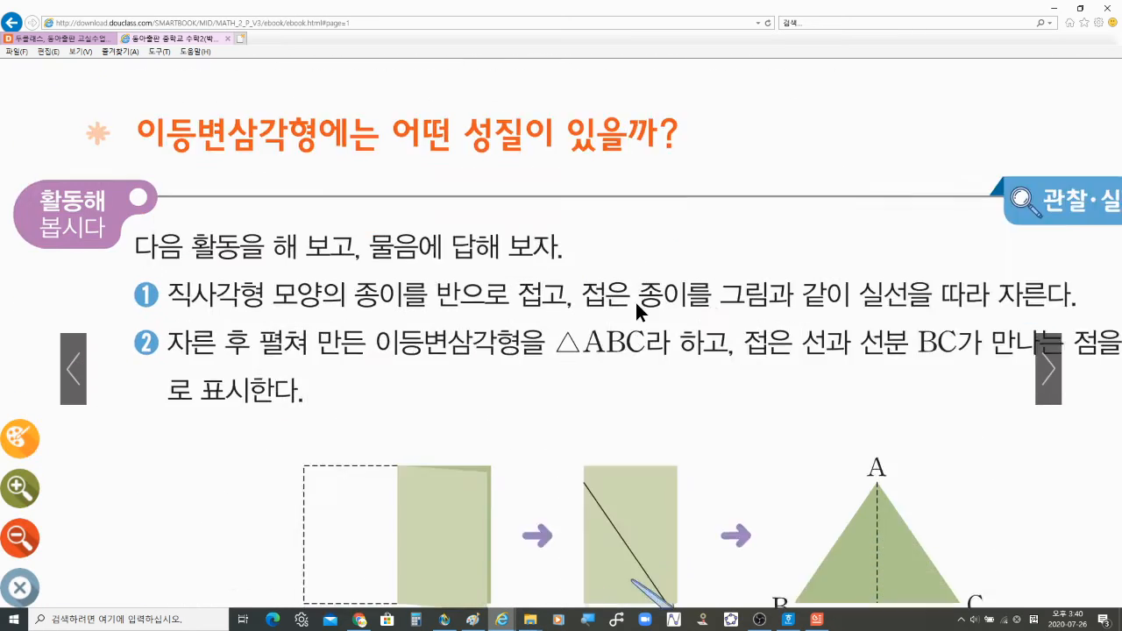
{"action": "scroll", "coordinate": [640, 439], "scroll_direction": "down", "scroll_amount": 6}
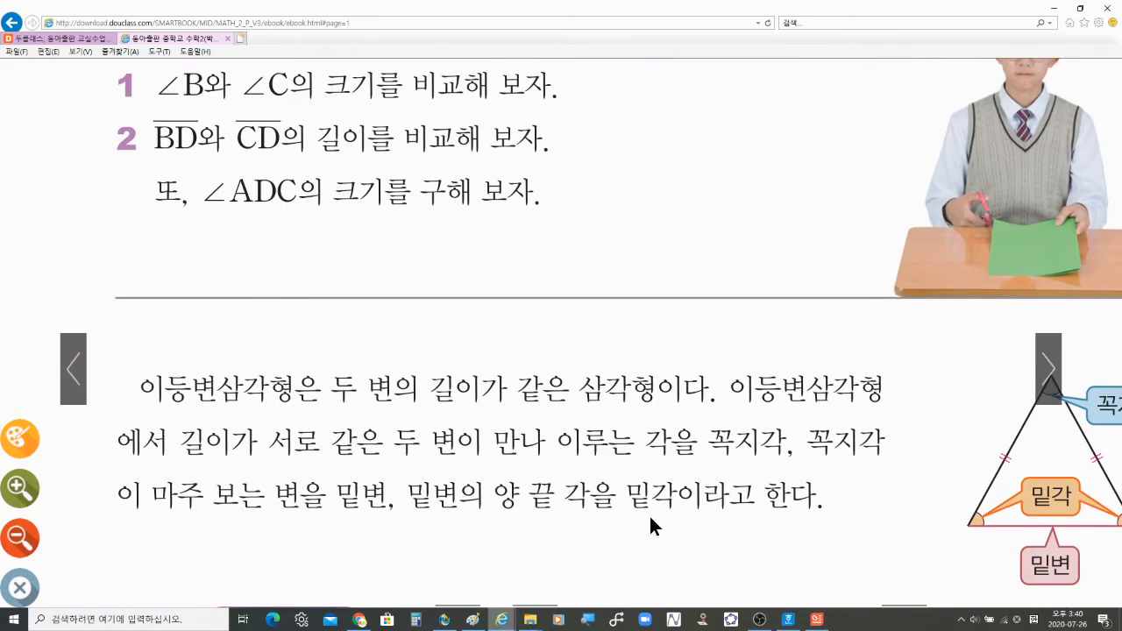
{"action": "left_click_drag", "start_coordinate": [630, 329], "coordinate": [609, 333]}
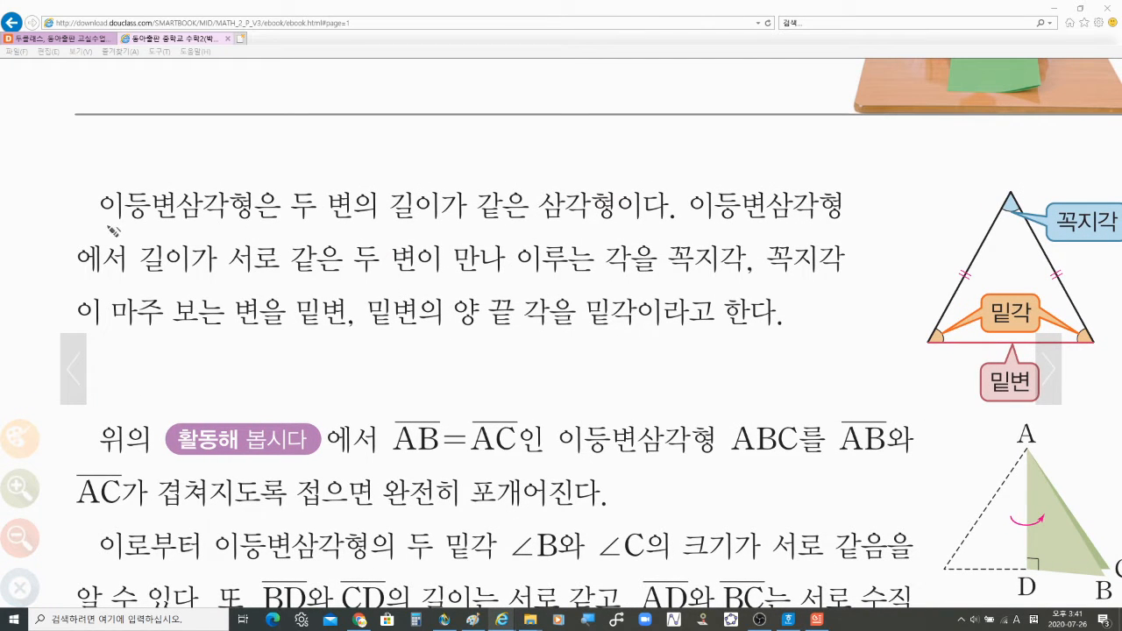
Step: Underline and highlight the sentence defining an isosceles triangle, then clear the pen marks
{"action": "mouse_move", "coordinate": [112, 227]}
{"action": "left_mouse_down"}
{"action": "mouse_move", "coordinate": [625, 234]}
{"action": "mouse_move", "coordinate": [652, 224]}
{"action": "left_mouse_up"}
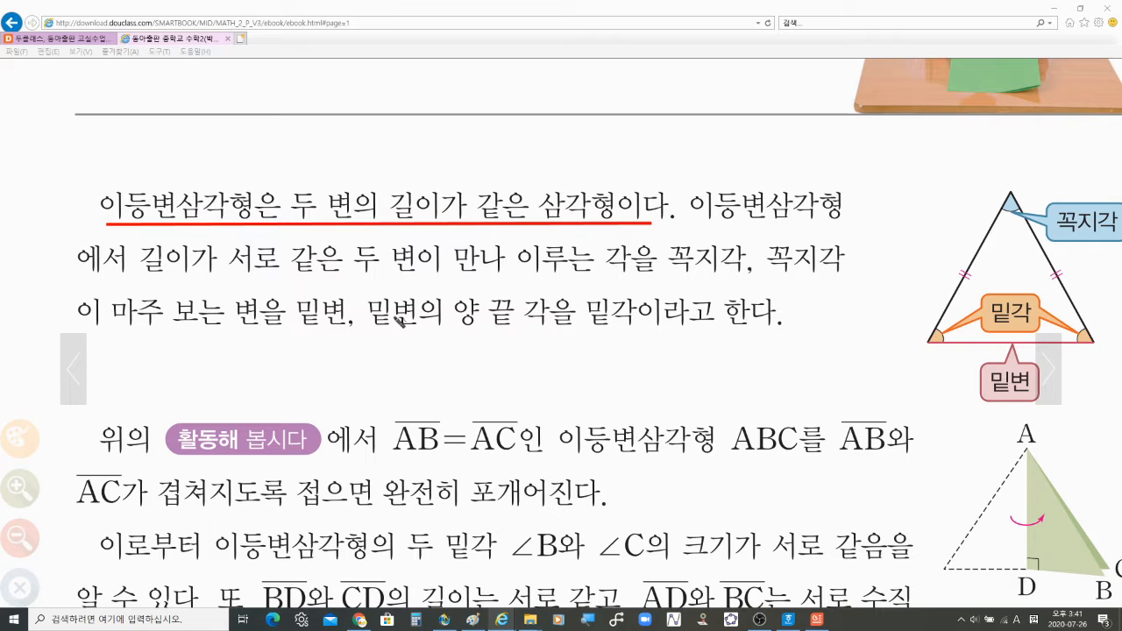
{"action": "mouse_move", "coordinate": [291, 219]}
{"action": "left_mouse_down"}
{"action": "mouse_move", "coordinate": [633, 220]}
{"action": "mouse_move", "coordinate": [624, 230]}
{"action": "left_mouse_up"}
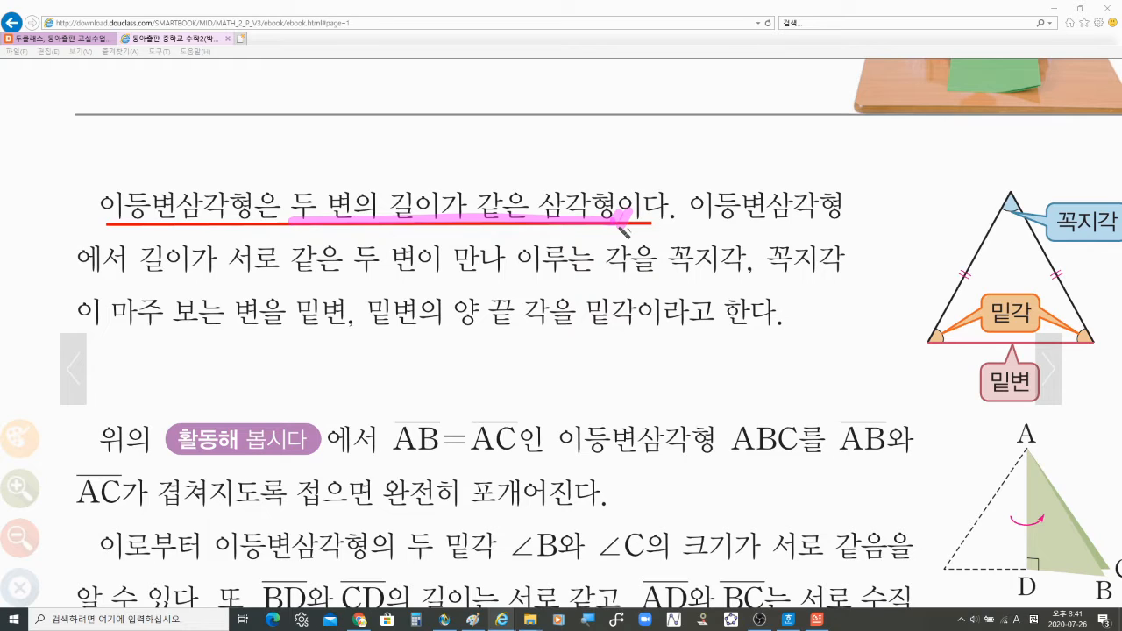
{"action": "left_click_drag", "start_coordinate": [296, 225], "coordinate": [617, 229]}
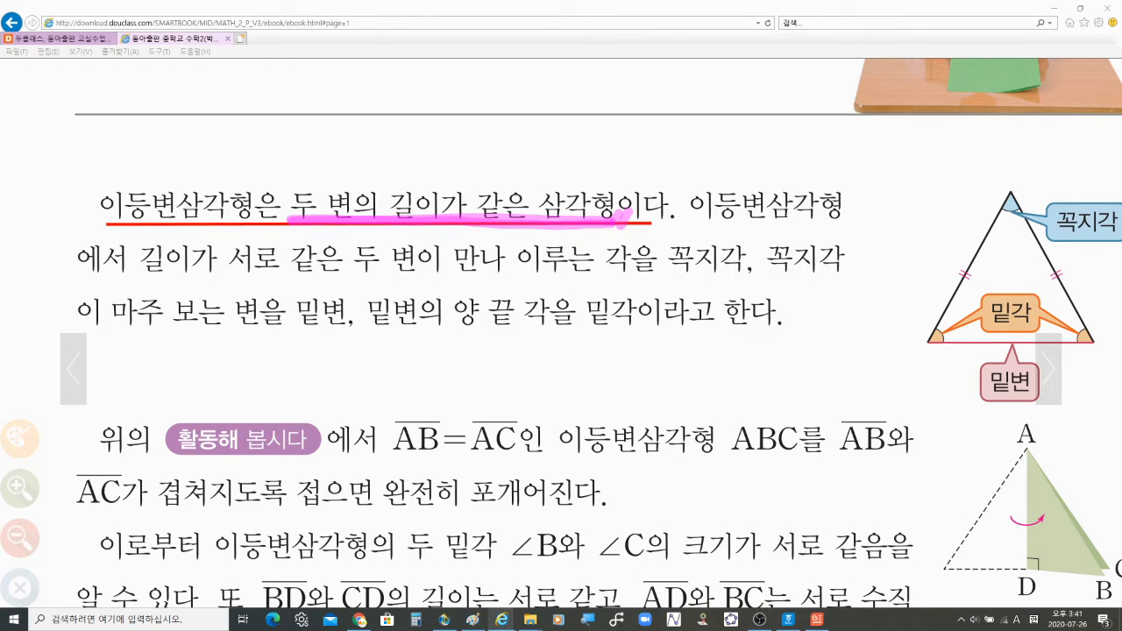
{"action": "key", "text": "Escape"}
Step: Highlight the 꼭지각, 밑각 and 밑변 labels and the definition phrase, then clear the marks
{"action": "left_click_drag", "start_coordinate": [625, 339], "coordinate": [599, 298]}
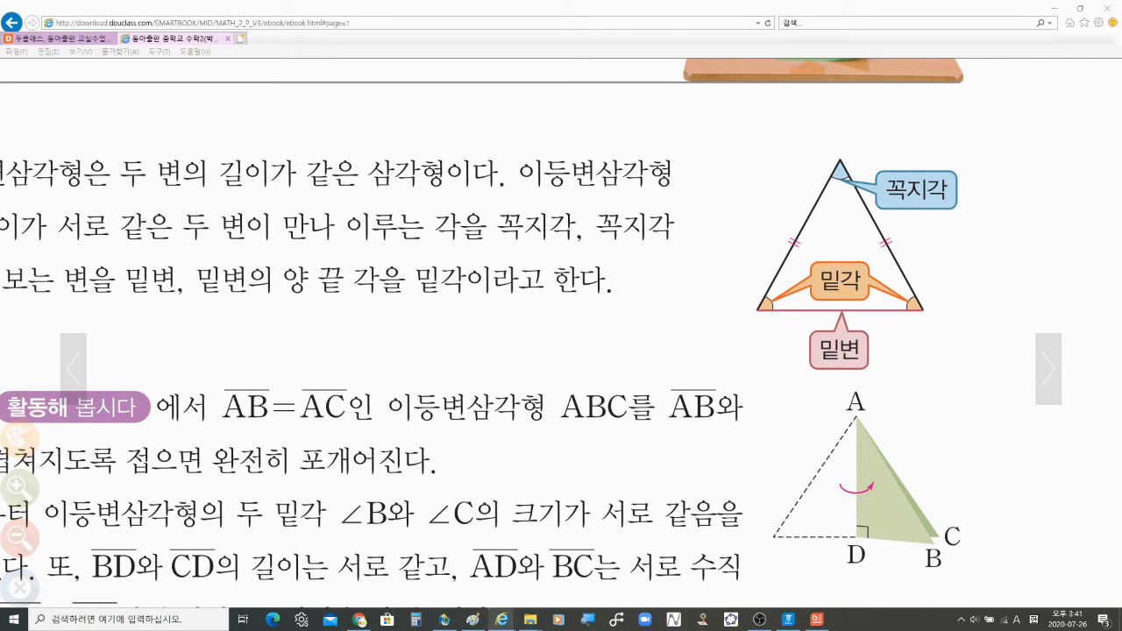
{"action": "left_click_drag", "start_coordinate": [883, 202], "coordinate": [951, 203]}
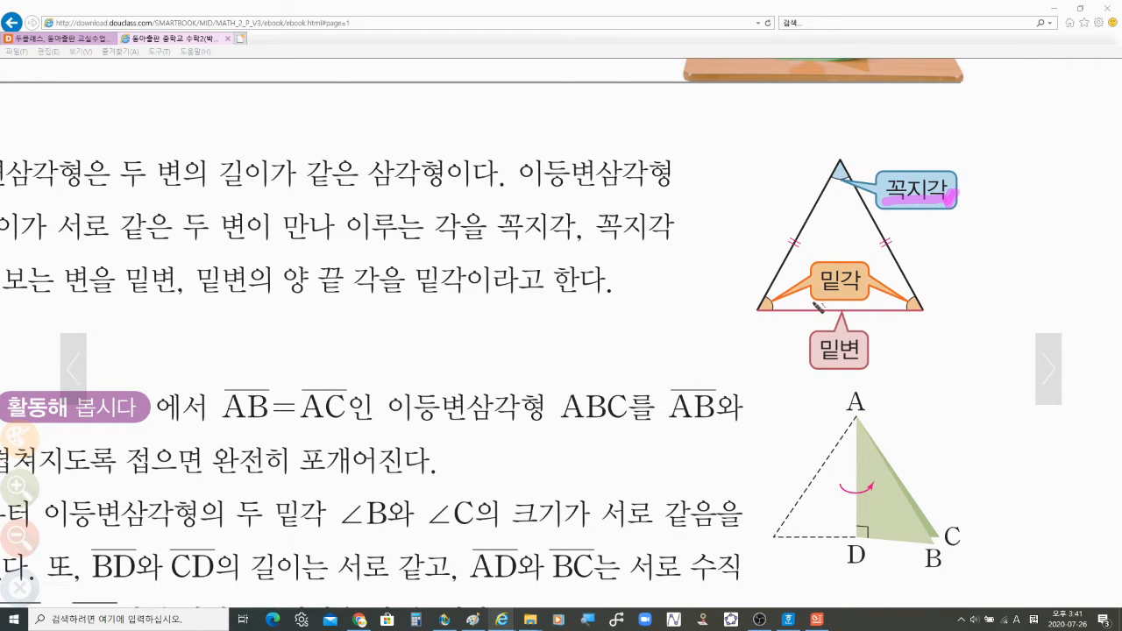
{"action": "left_click_drag", "start_coordinate": [813, 294], "coordinate": [873, 297]}
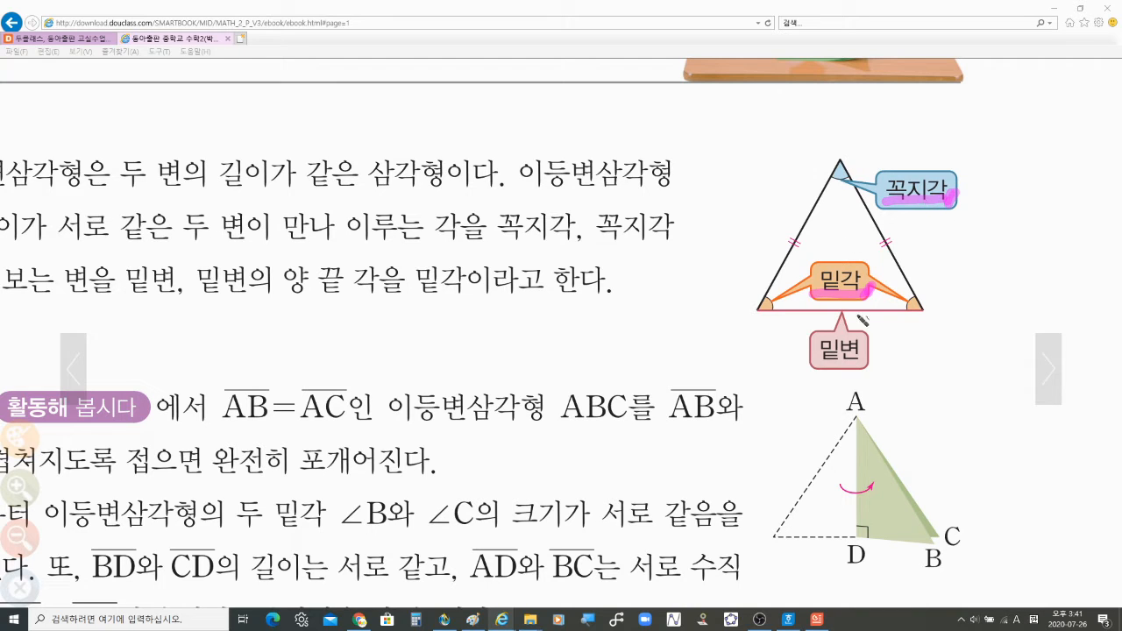
{"action": "mouse_move", "coordinate": [815, 371]}
{"action": "left_mouse_down"}
{"action": "mouse_move", "coordinate": [880, 359]}
{"action": "mouse_move", "coordinate": [884, 372]}
{"action": "left_mouse_up"}
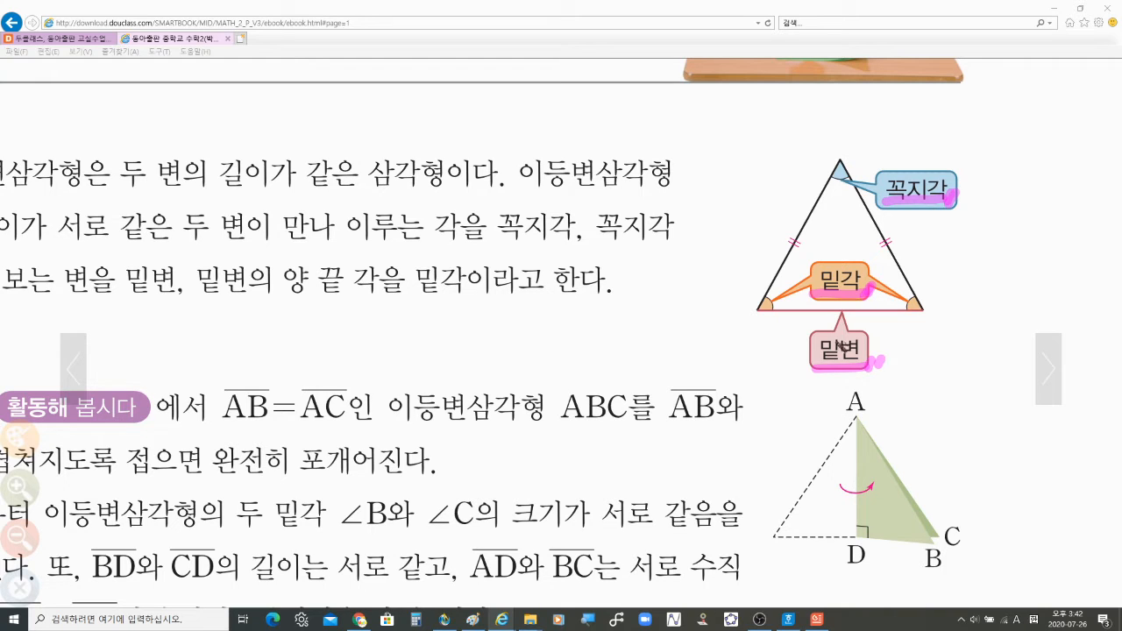
{"action": "left_click_drag", "start_coordinate": [121, 187], "coordinate": [451, 186]}
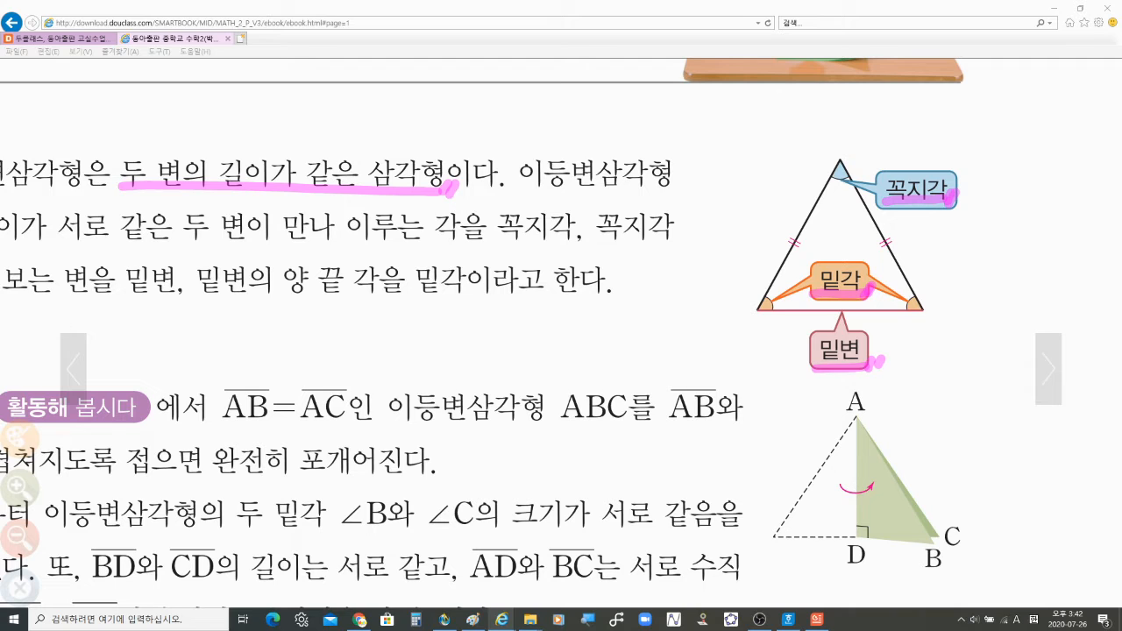
{"action": "key", "text": "Escape"}
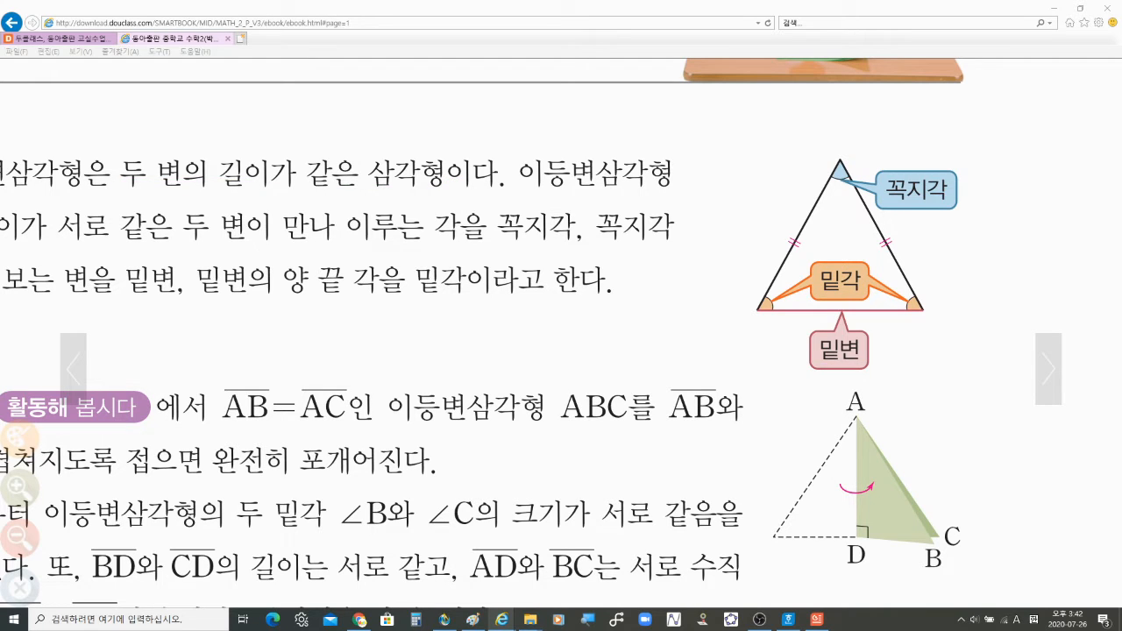
Step: Switch back to Sketchpad and draw a large circle with the Compass tool
{"action": "left_click", "coordinate": [444, 619]}
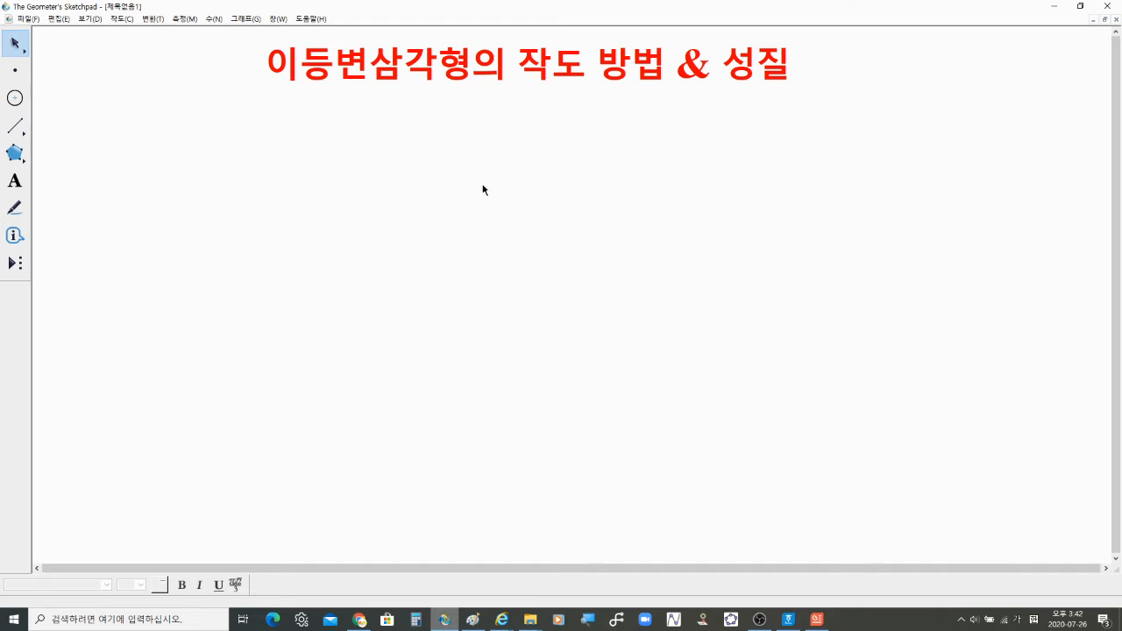
{"action": "left_click", "coordinate": [14, 100]}
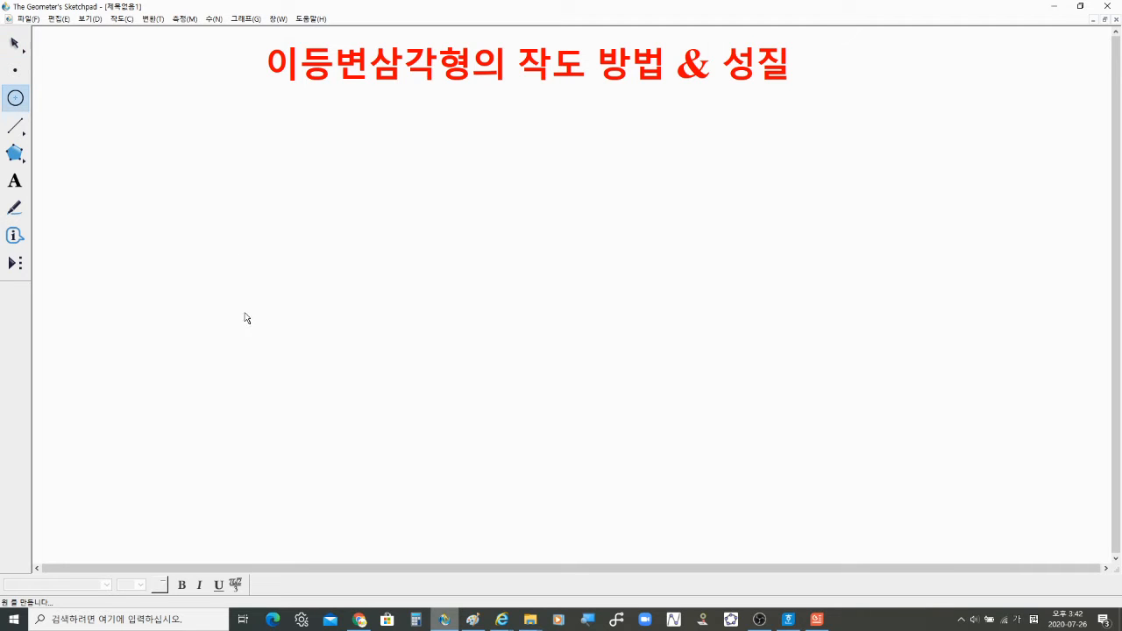
{"action": "left_click_drag", "start_coordinate": [245, 312], "coordinate": [340, 439]}
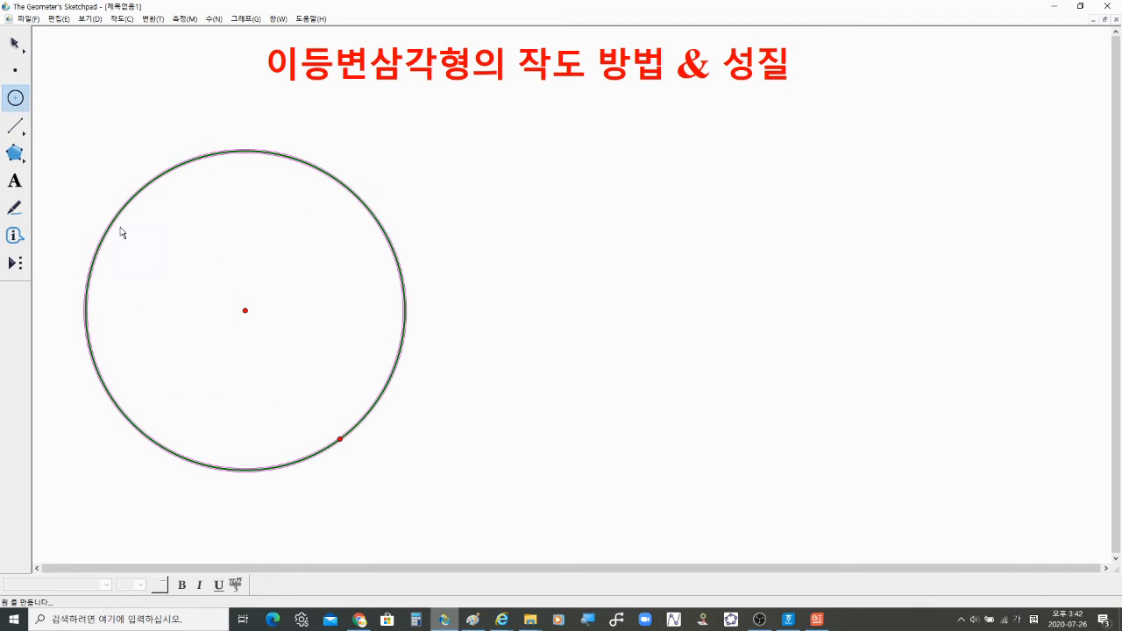
Step: Draw a circle from the existing centre point through the existing point on the circle
{"action": "left_click", "coordinate": [16, 99]}
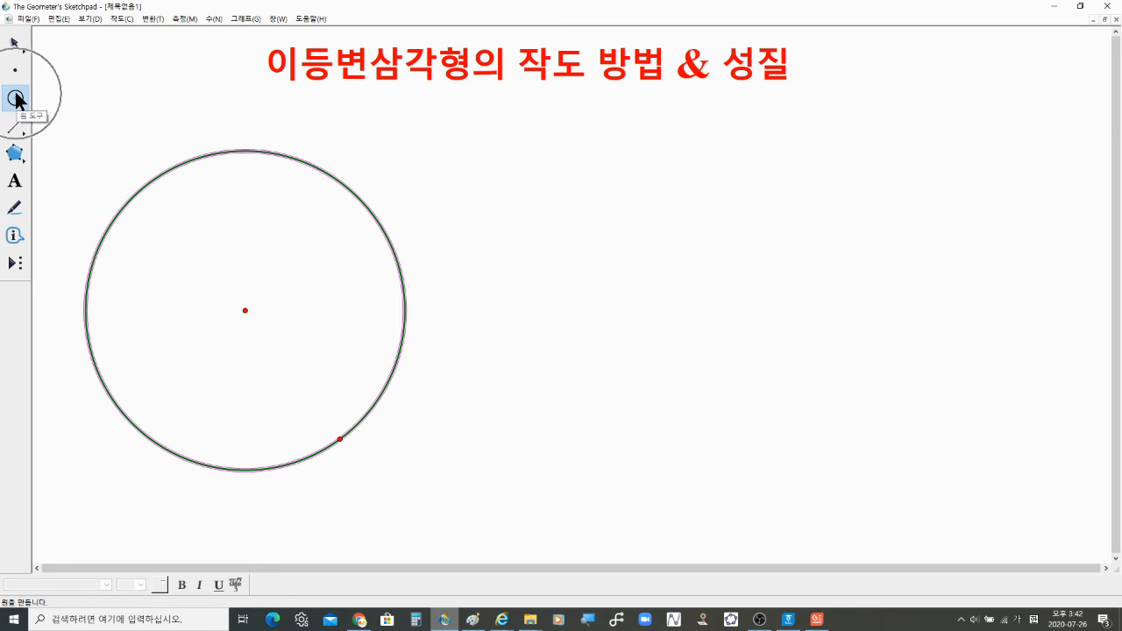
{"action": "left_click", "coordinate": [245, 311]}
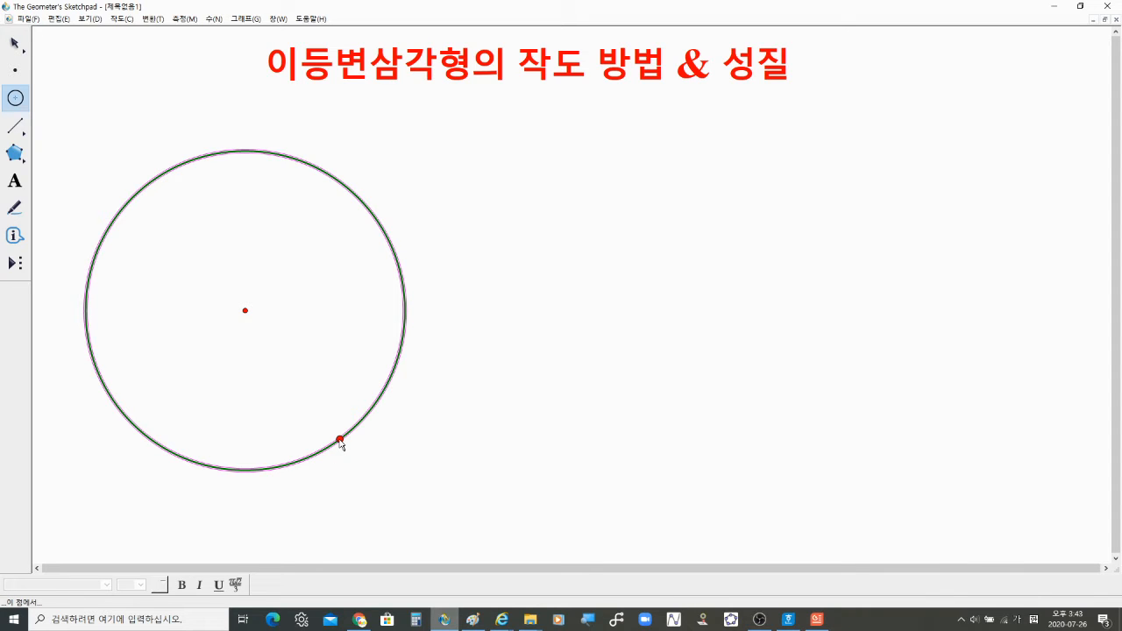
{"action": "left_click", "coordinate": [340, 440]}
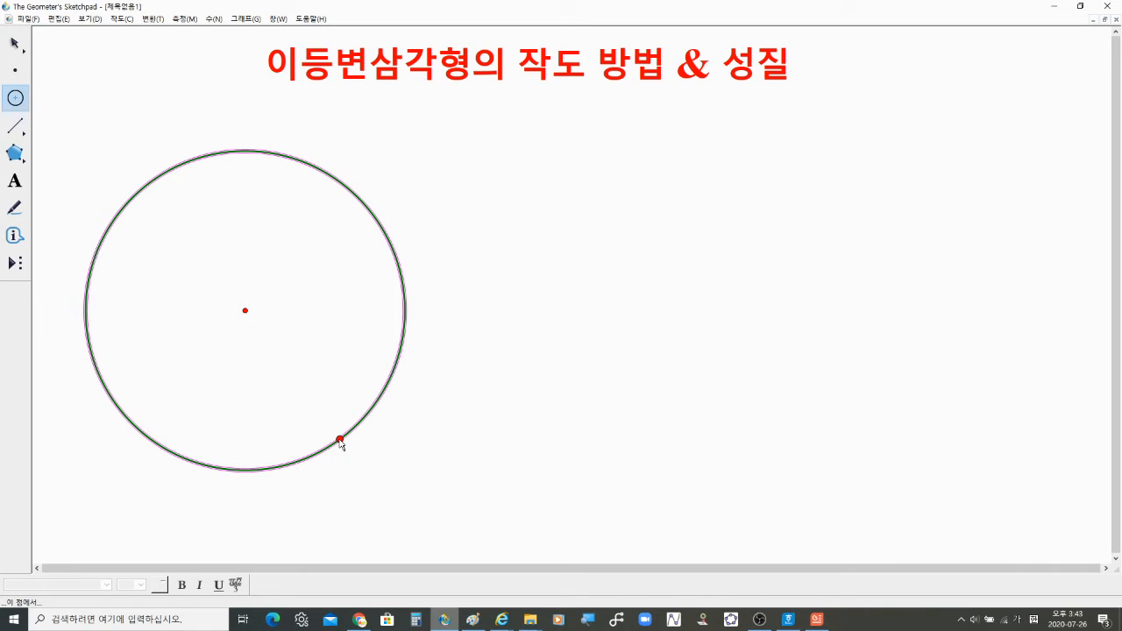
Step: Drag the circle's radius point to enlarge the circle slightly
{"action": "left_click", "coordinate": [15, 44]}
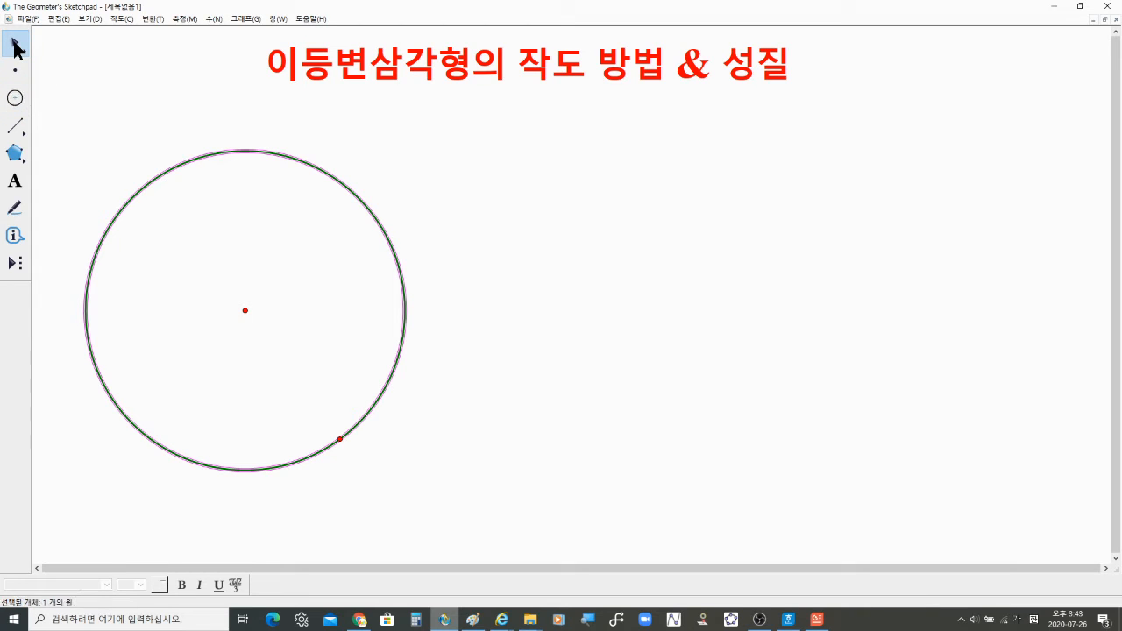
{"action": "left_click", "coordinate": [299, 185]}
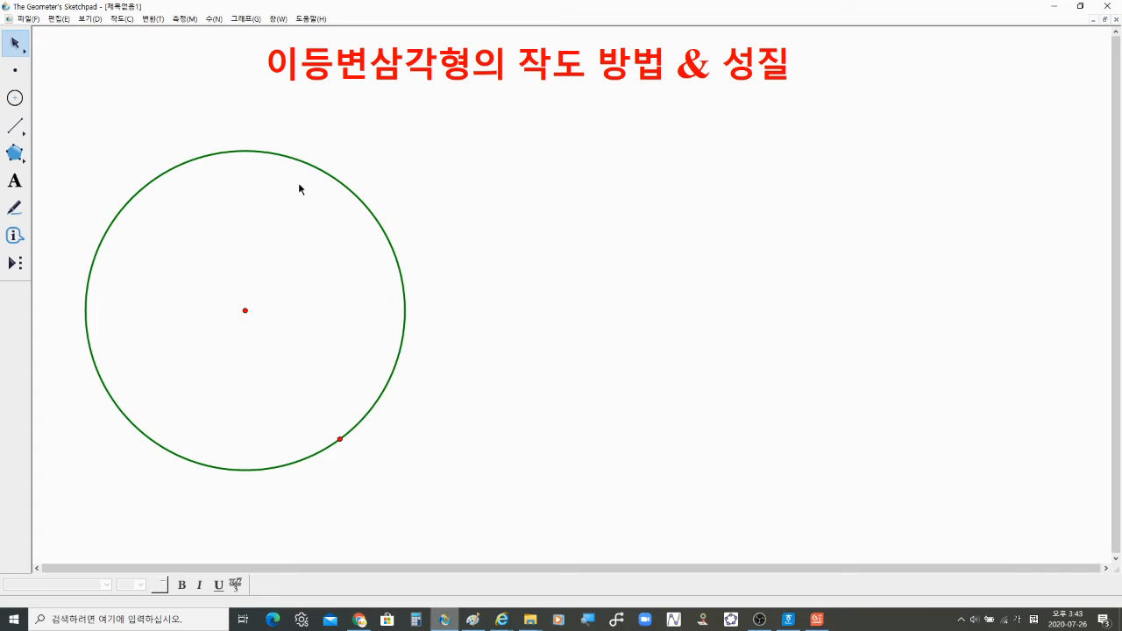
{"action": "left_click", "coordinate": [320, 168]}
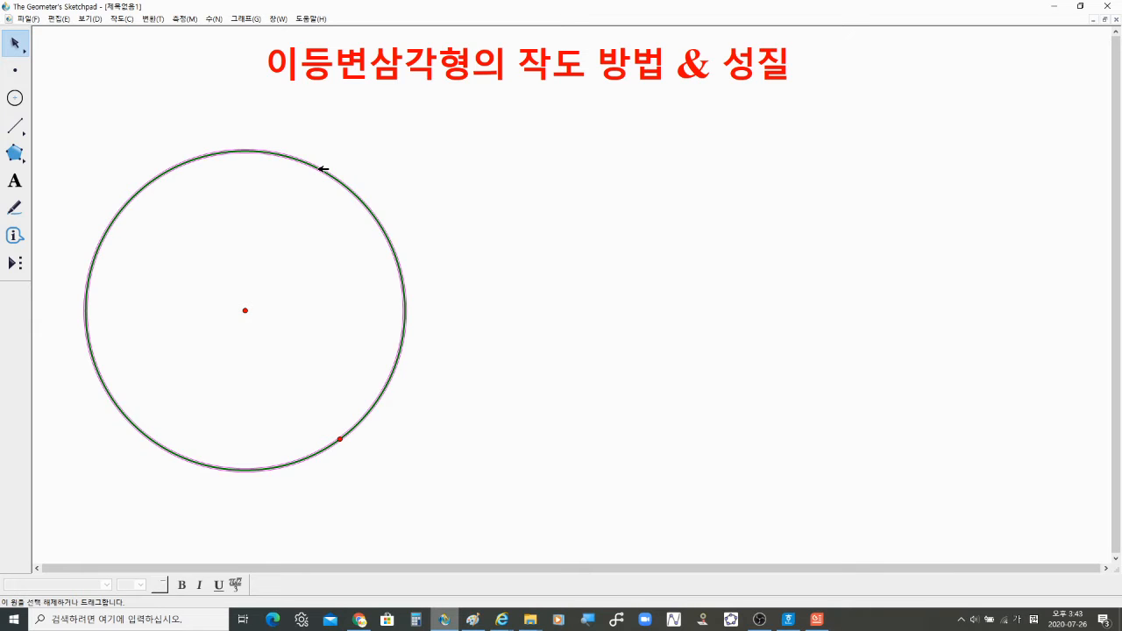
{"action": "left_click", "coordinate": [282, 220]}
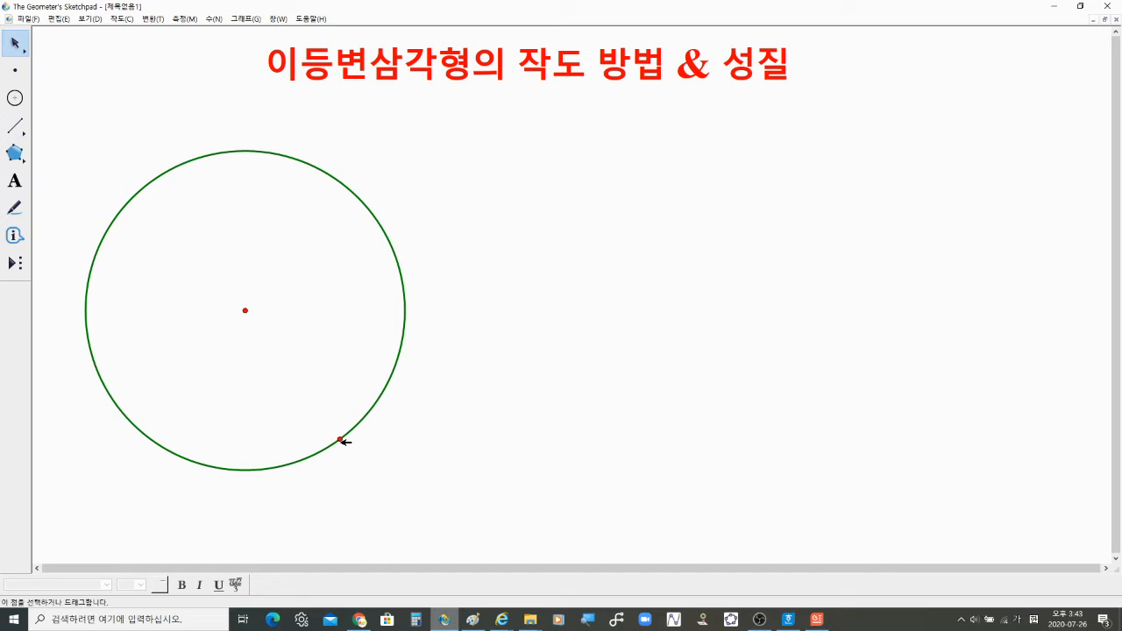
{"action": "left_click_drag", "start_coordinate": [340, 439], "coordinate": [327, 399]}
{"action": "left_click_drag", "start_coordinate": [334, 430], "coordinate": [338, 458]}
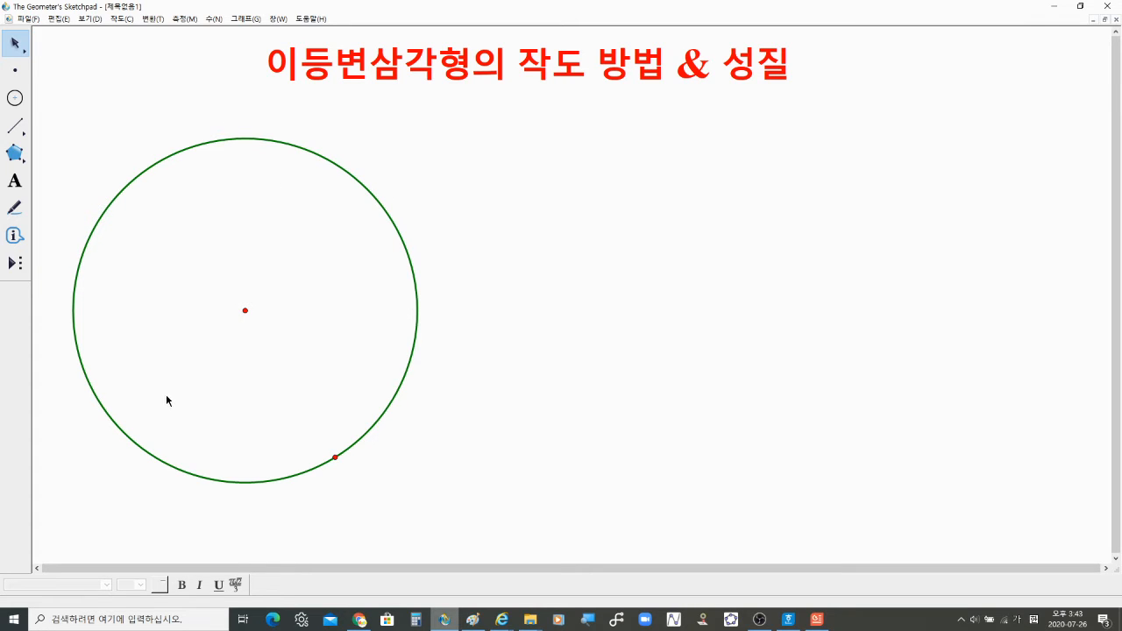
Step: Draw two radii from the circle's centre to two different points on the circle with the Segment tool
{"action": "left_click", "coordinate": [15, 70]}
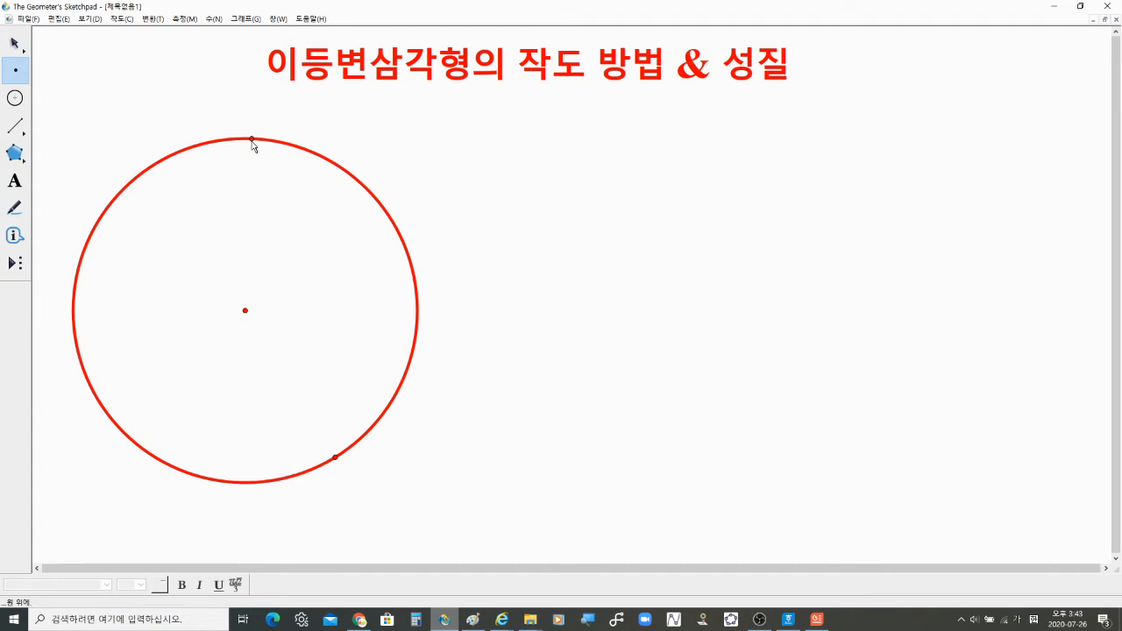
{"action": "left_click", "coordinate": [15, 46]}
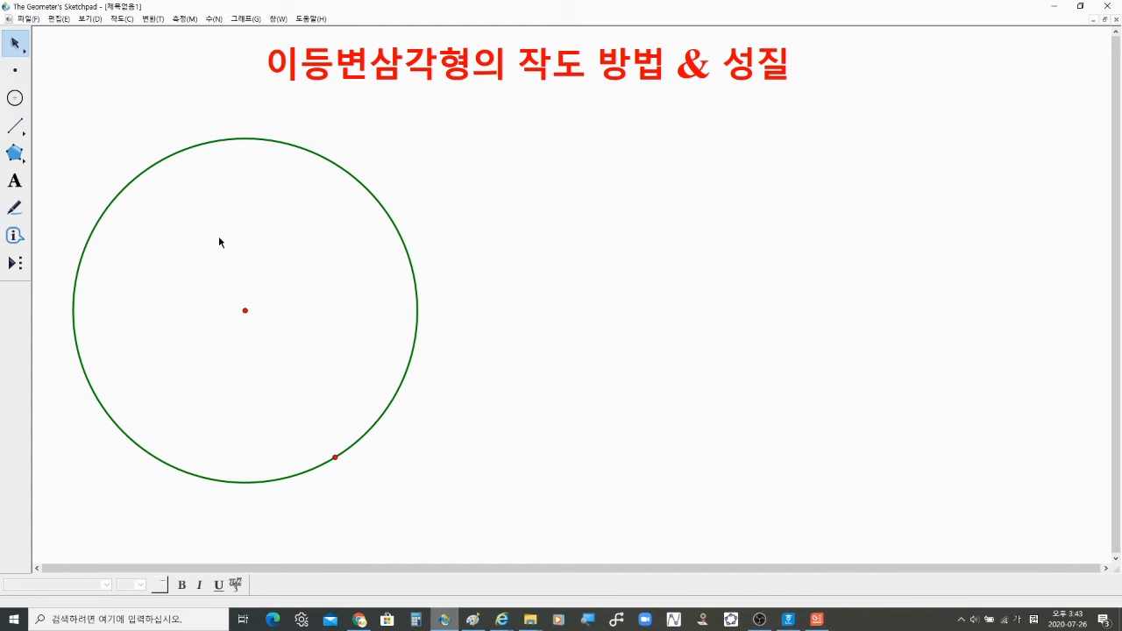
{"action": "left_click", "coordinate": [245, 310]}
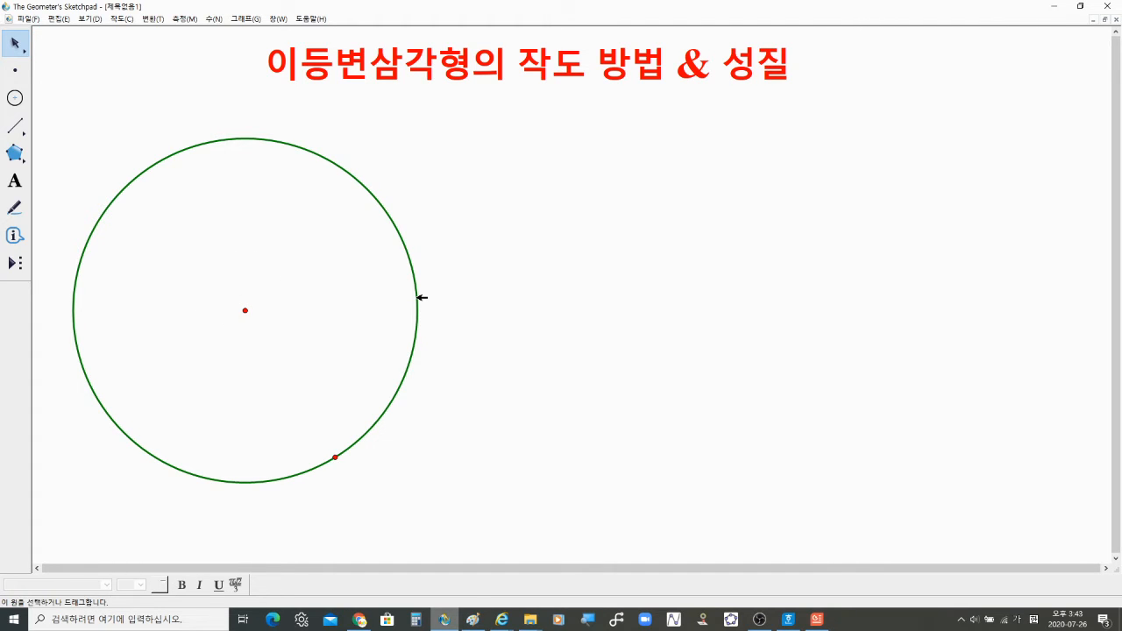
{"action": "left_click", "coordinate": [21, 130]}
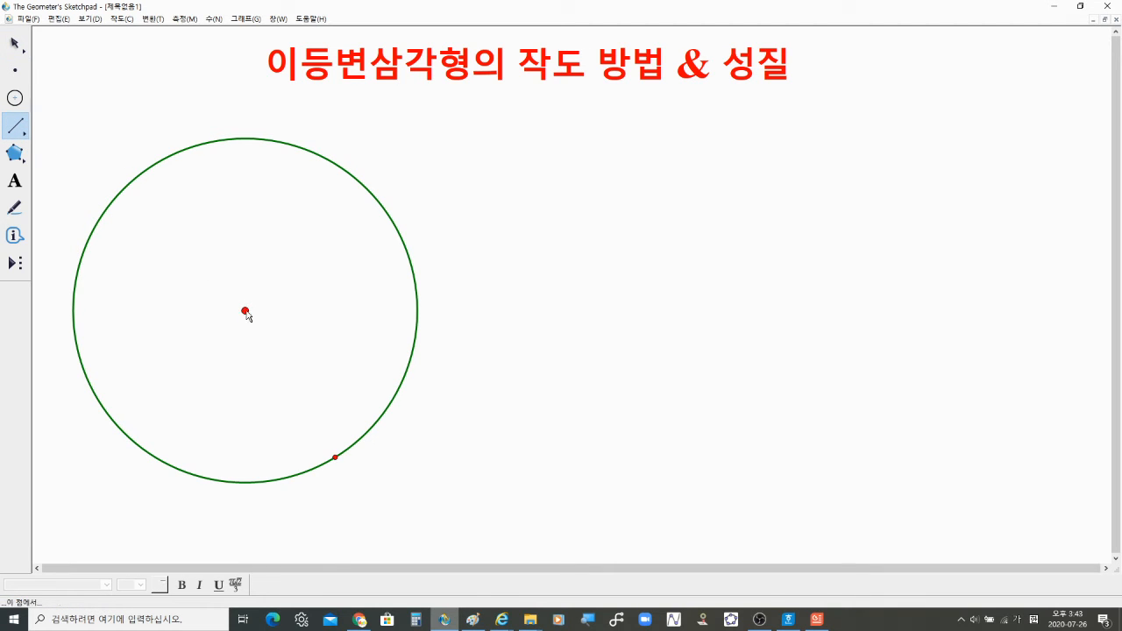
{"action": "left_click_drag", "start_coordinate": [245, 310], "coordinate": [417, 313]}
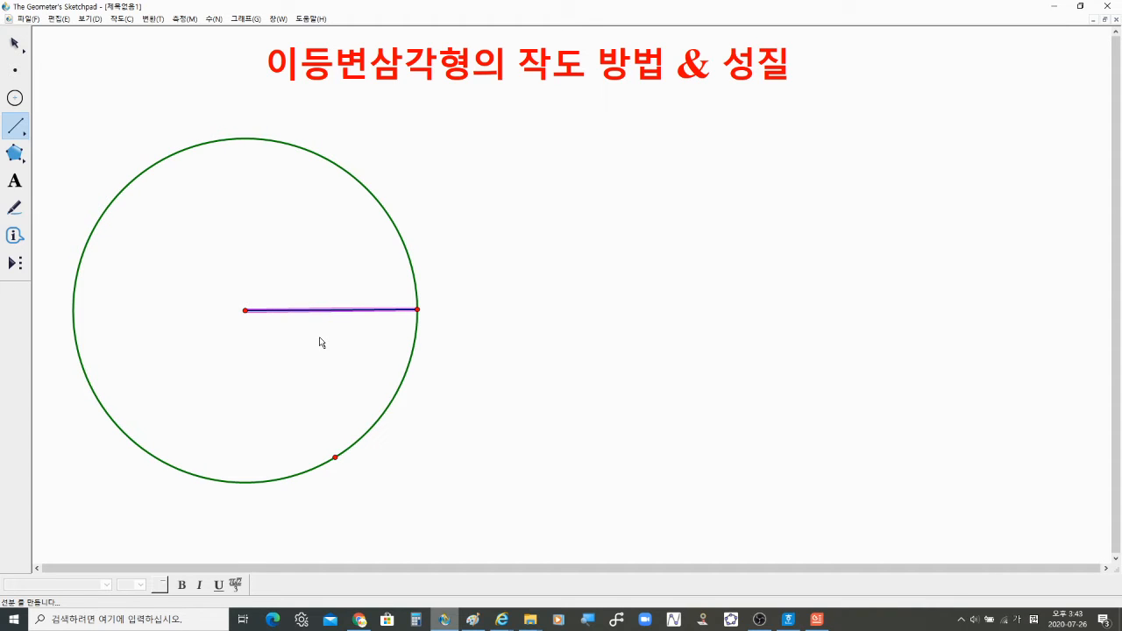
{"action": "left_click_drag", "start_coordinate": [245, 310], "coordinate": [296, 147]}
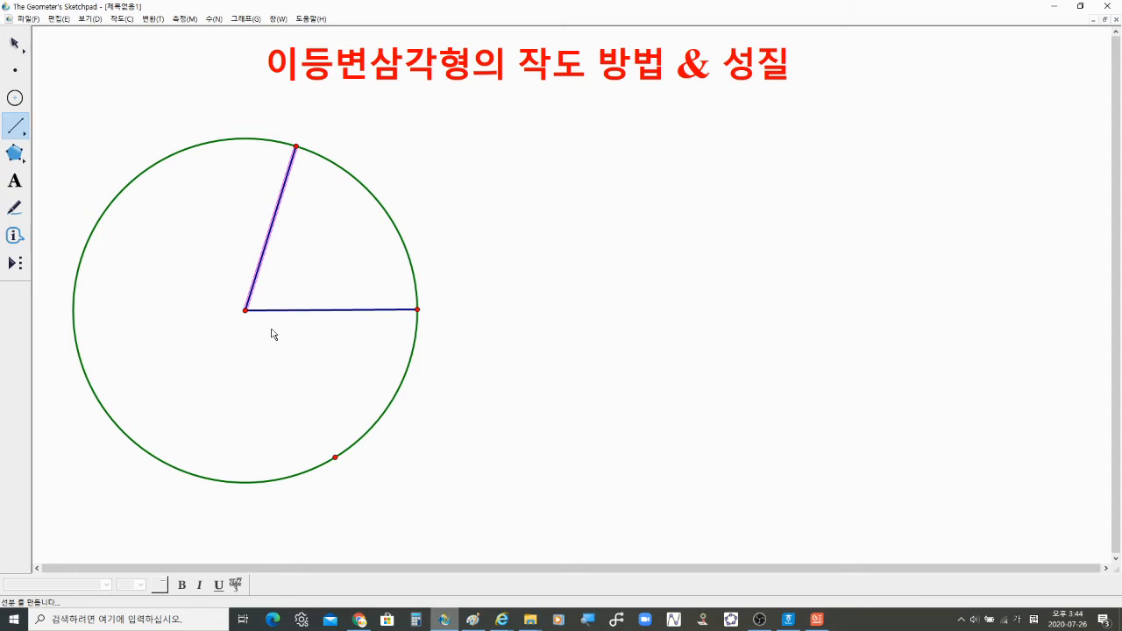
Step: Fill the triangle formed by the circle's centre and the two radius endpoints with a polygon interior
{"action": "left_click", "coordinate": [15, 43]}
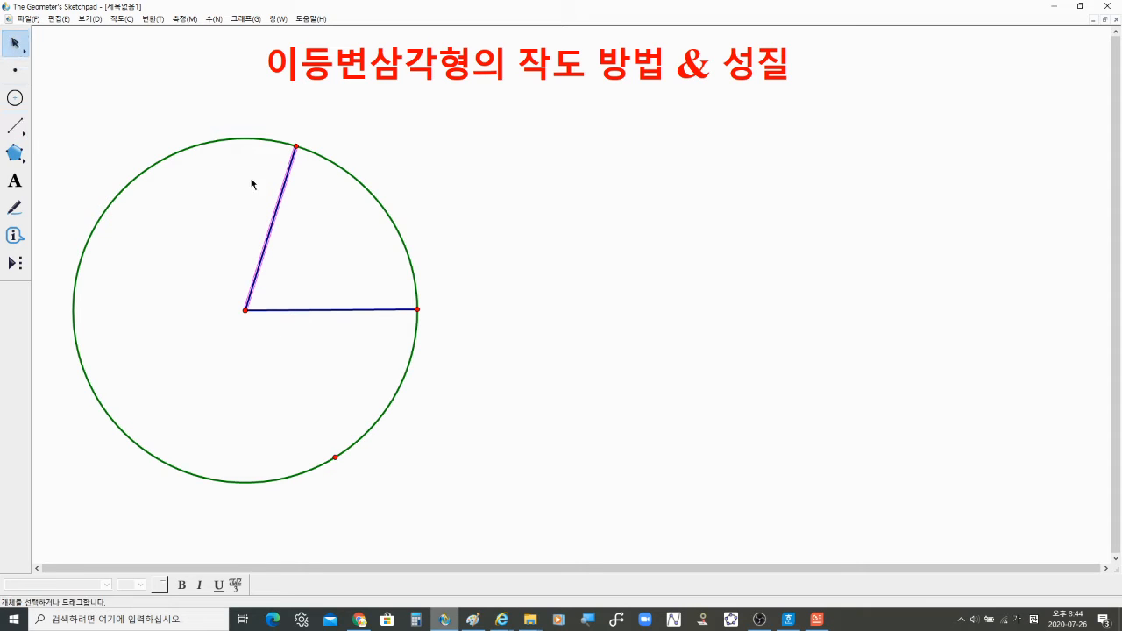
{"action": "left_click", "coordinate": [335, 310], "text": "shift"}
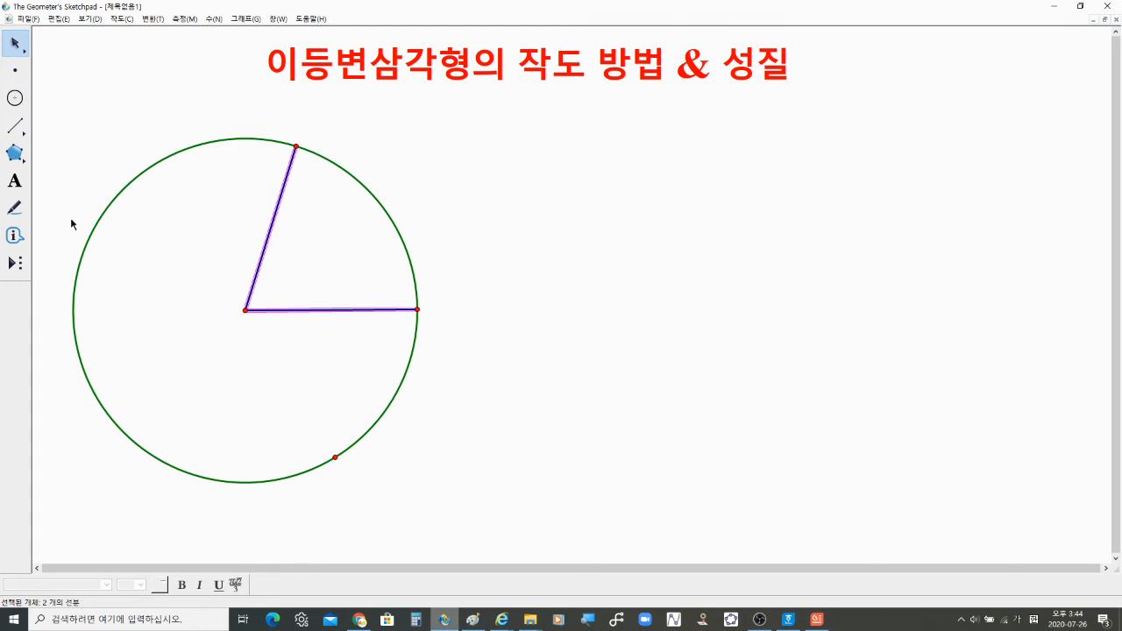
{"action": "left_click", "coordinate": [13, 154]}
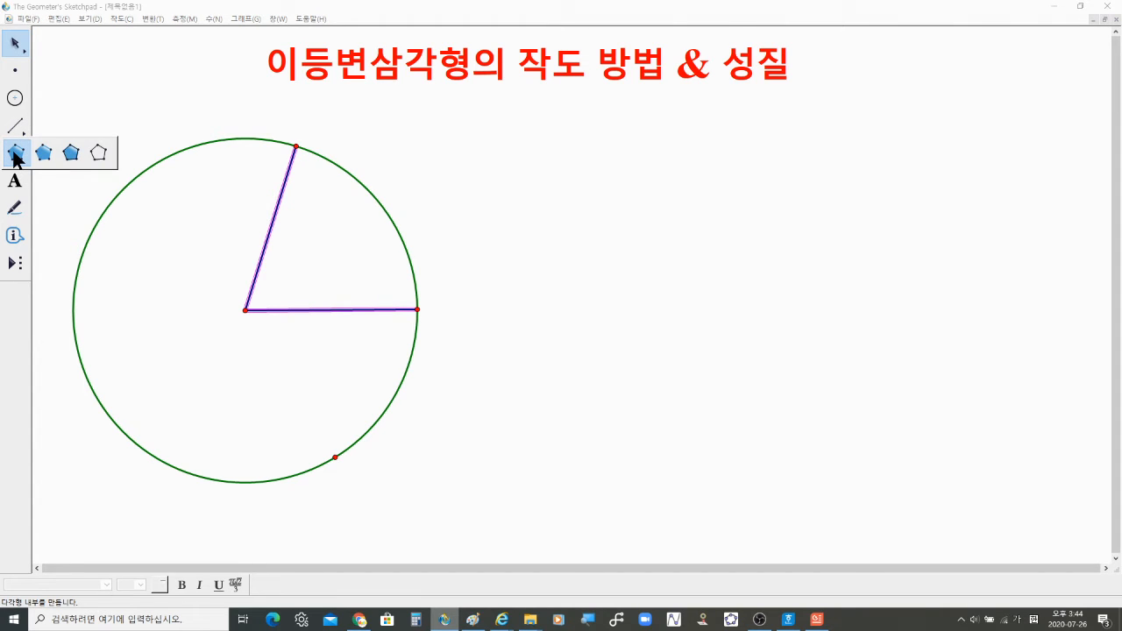
{"action": "left_click", "coordinate": [72, 160]}
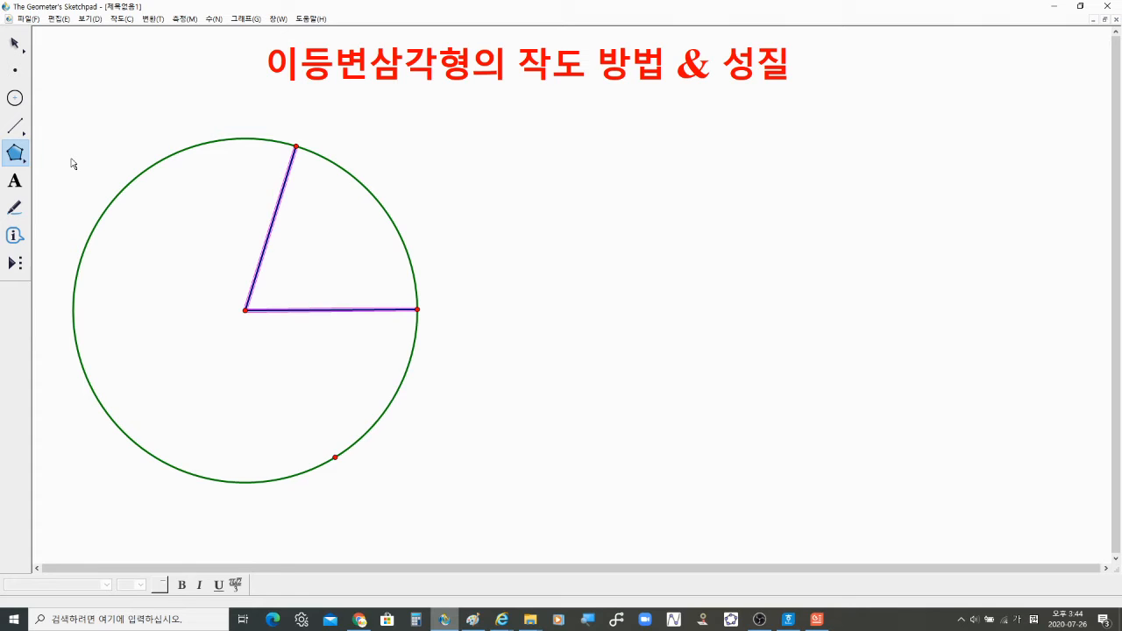
{"action": "left_click", "coordinate": [296, 147]}
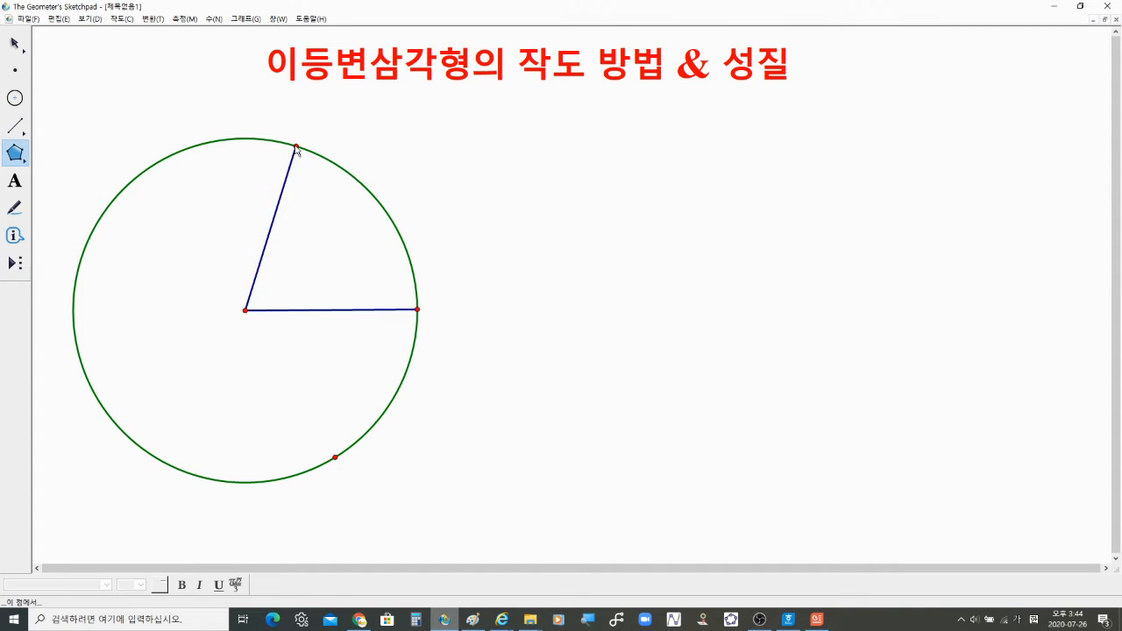
{"action": "left_click", "coordinate": [245, 310]}
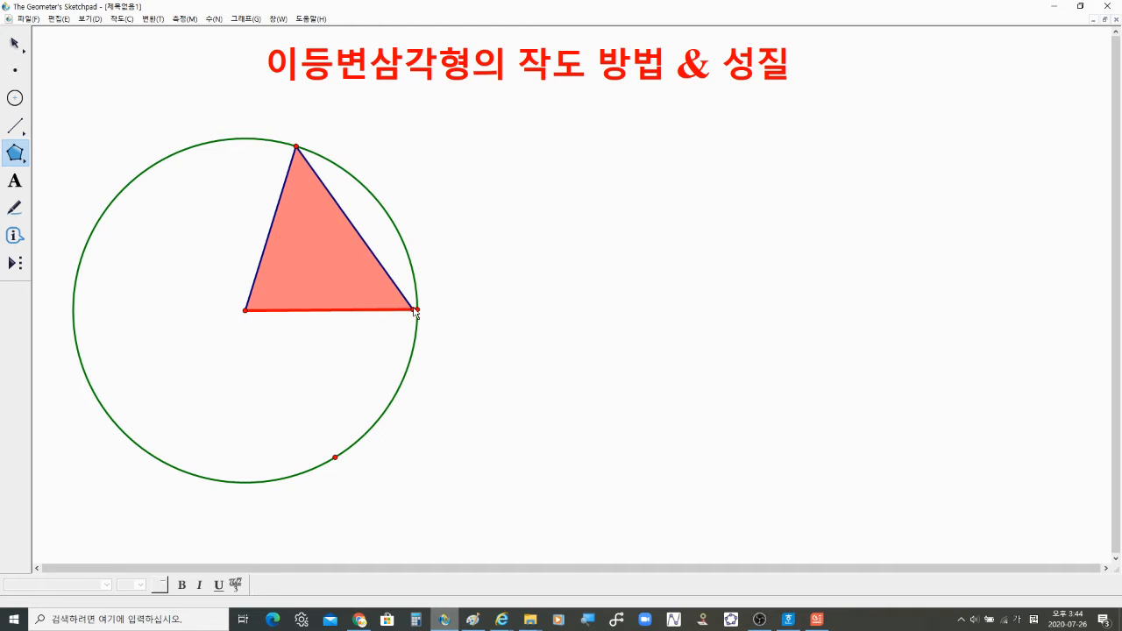
{"action": "left_click", "coordinate": [417, 311]}
{"action": "left_click", "coordinate": [297, 148]}
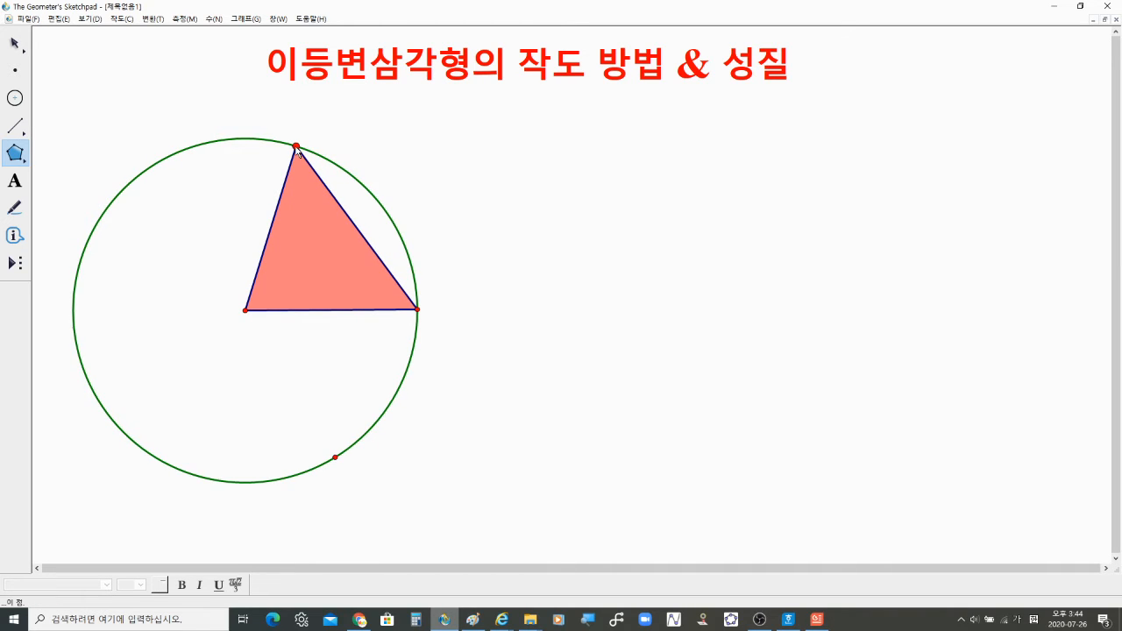
{"action": "left_click", "coordinate": [297, 147]}
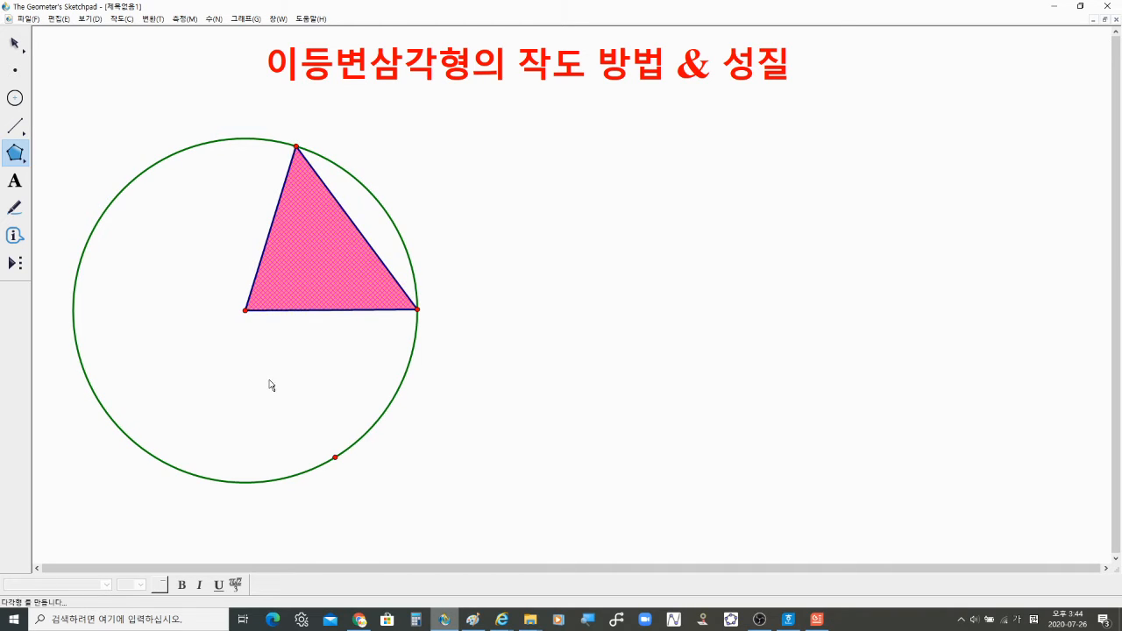
{"action": "left_click", "coordinate": [24, 44]}
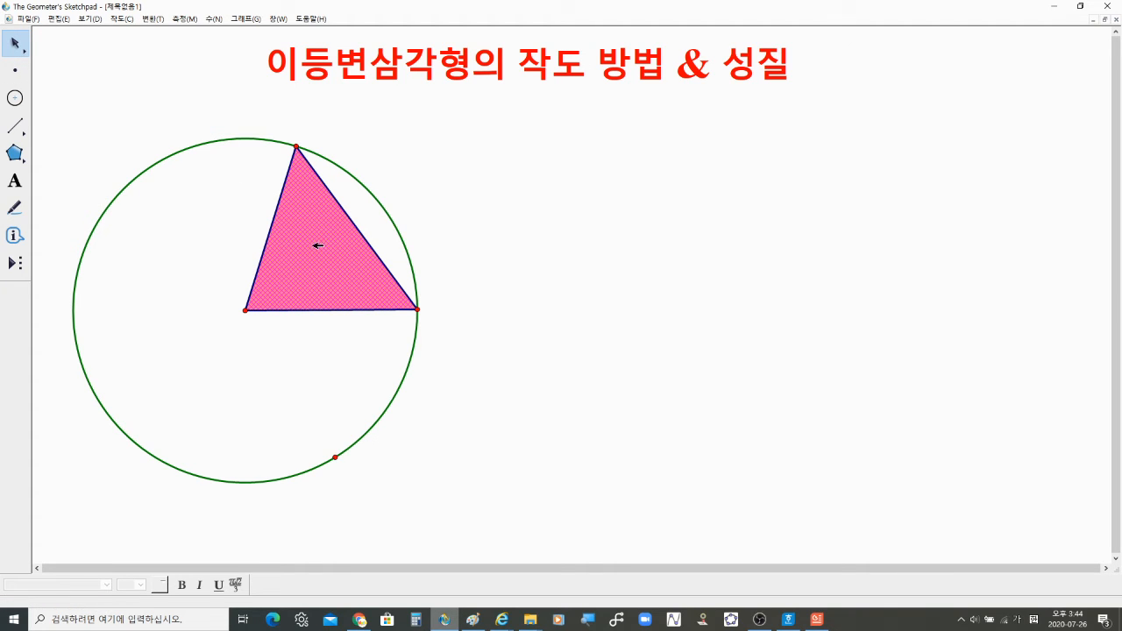
{"action": "left_click", "coordinate": [617, 271]}
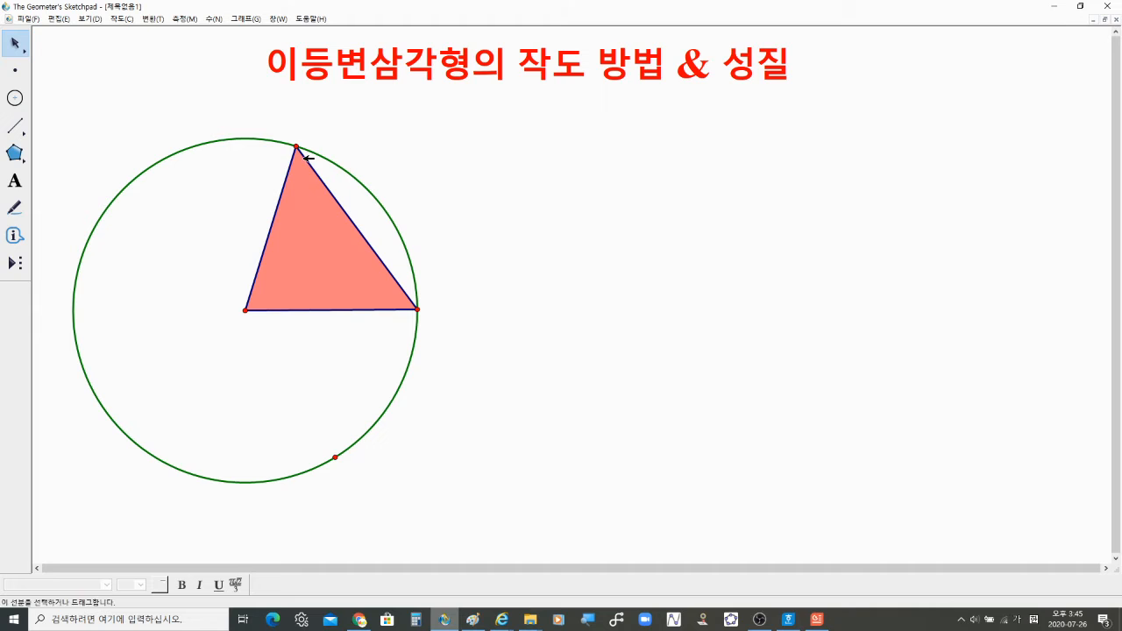
Step: Drag the triangle's apex along the circle, then animate that point around the circle
{"action": "left_click_drag", "start_coordinate": [297, 147], "coordinate": [349, 242]}
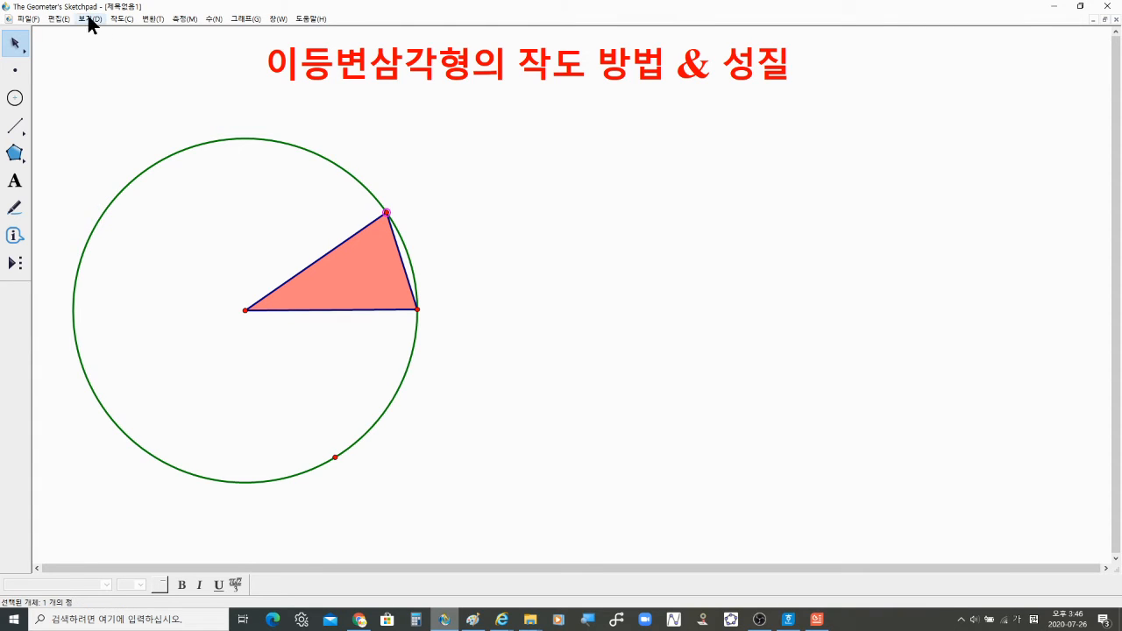
{"action": "key", "text": "ctrl"}
{"action": "key", "text": "ctrl"}
{"action": "key", "text": "ctrl"}
{"action": "key", "text": "ctrl"}
{"action": "key", "text": "ctrl"}
{"action": "left_click", "coordinate": [89, 18]}
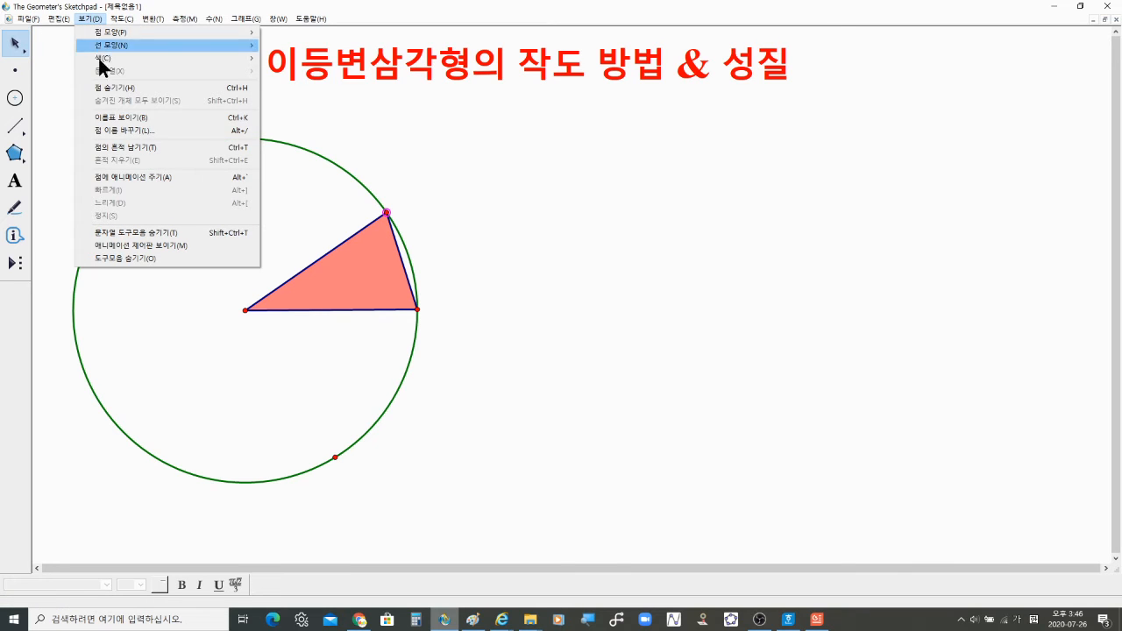
{"action": "left_click", "coordinate": [123, 177]}
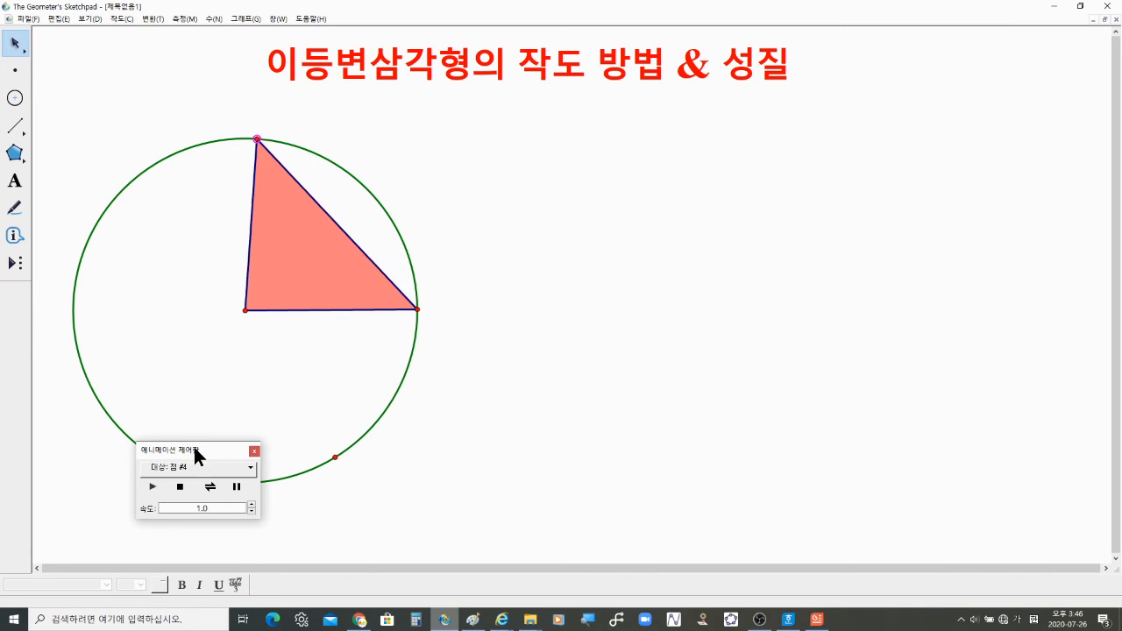
Step: Set the point's animation speed to 4.0
{"action": "left_click_drag", "start_coordinate": [194, 448], "coordinate": [230, 428]}
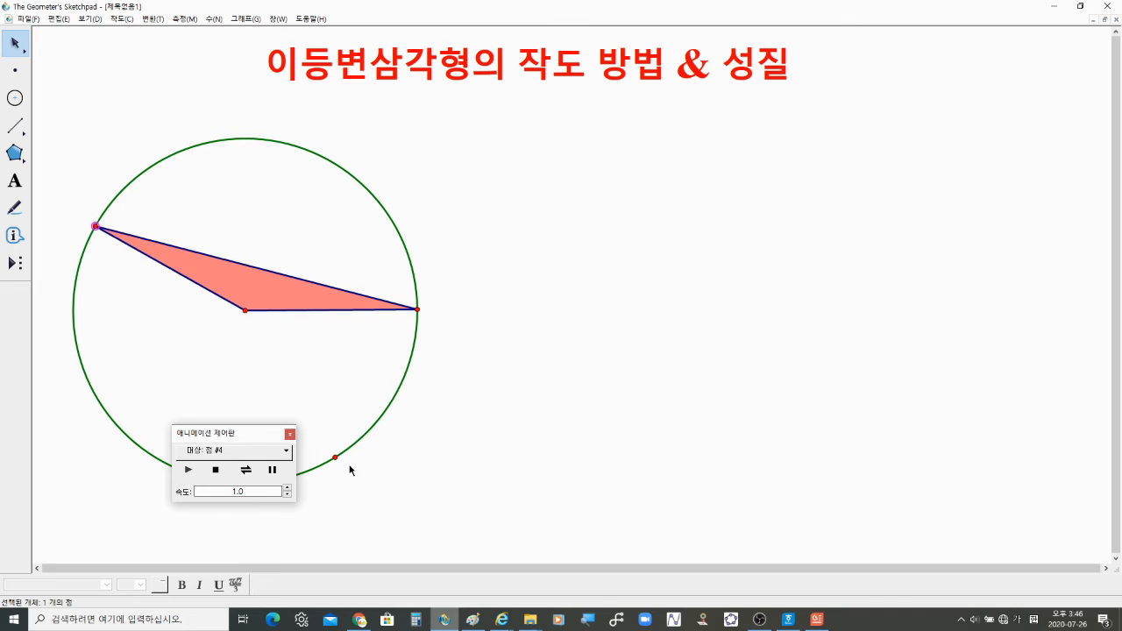
{"action": "left_click", "coordinate": [287, 487]}
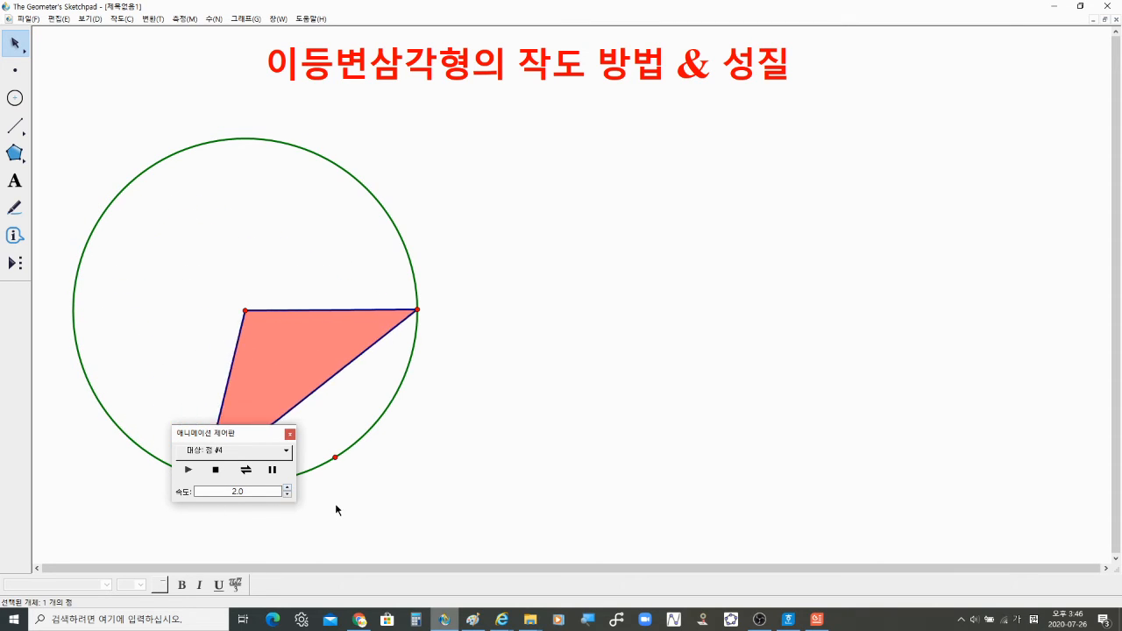
{"action": "left_click", "coordinate": [287, 487]}
{"action": "left_click", "coordinate": [287, 487]}
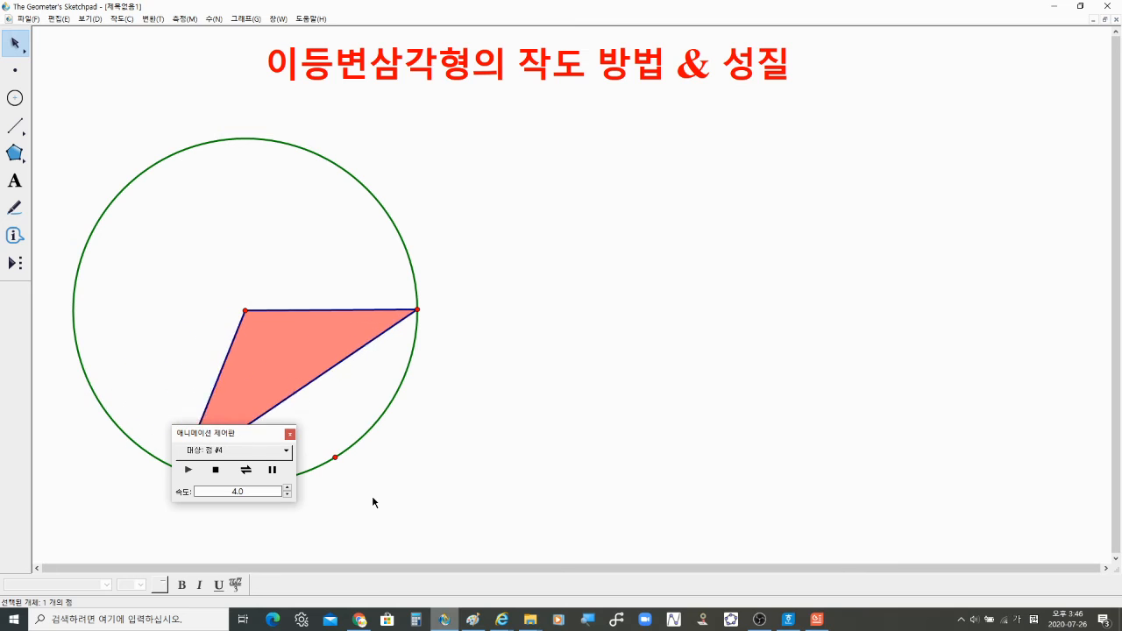
Step: Draw a horizontal segment beside the circle and construct its midpoint
{"action": "left_click", "coordinate": [17, 128]}
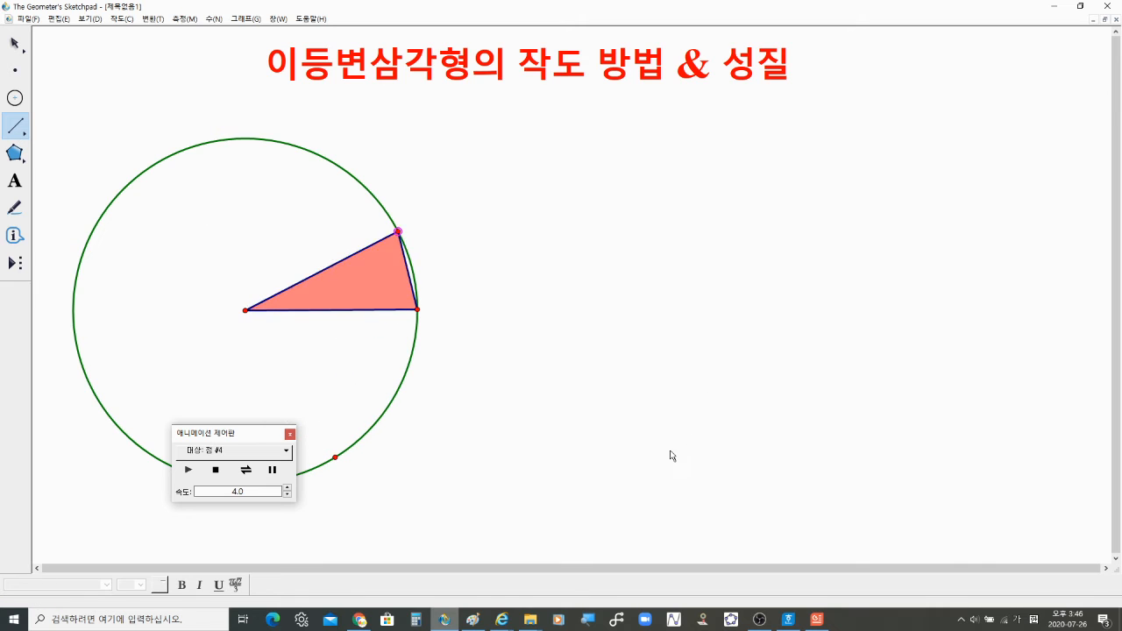
{"action": "left_click_drag", "start_coordinate": [633, 452], "coordinate": [939, 454]}
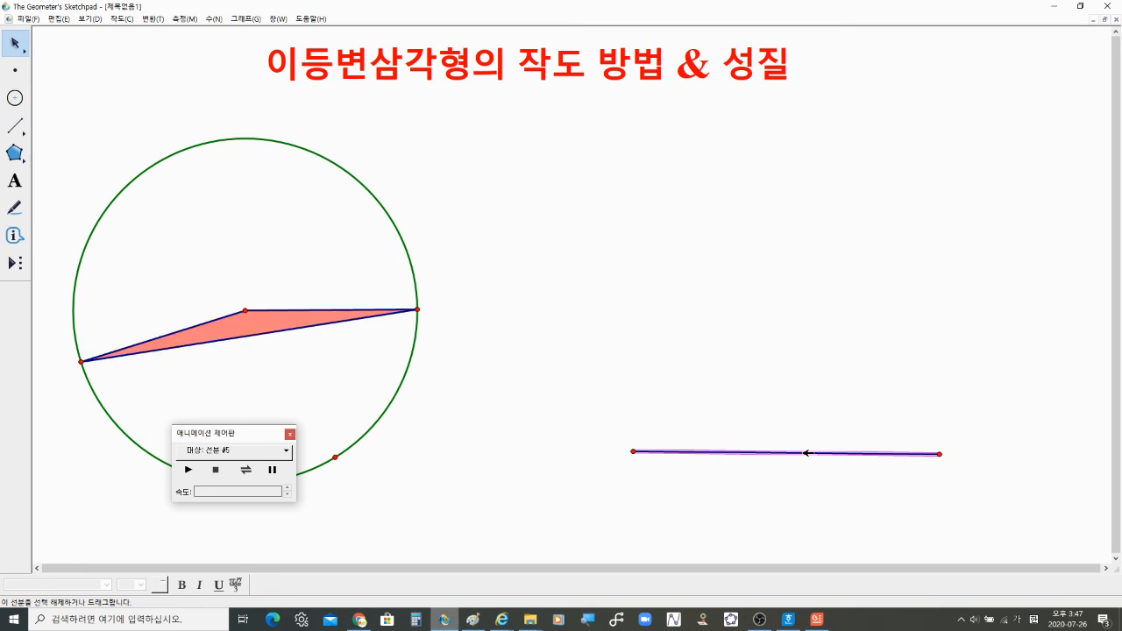
{"action": "left_click", "coordinate": [804, 454]}
{"action": "left_click", "coordinate": [807, 453]}
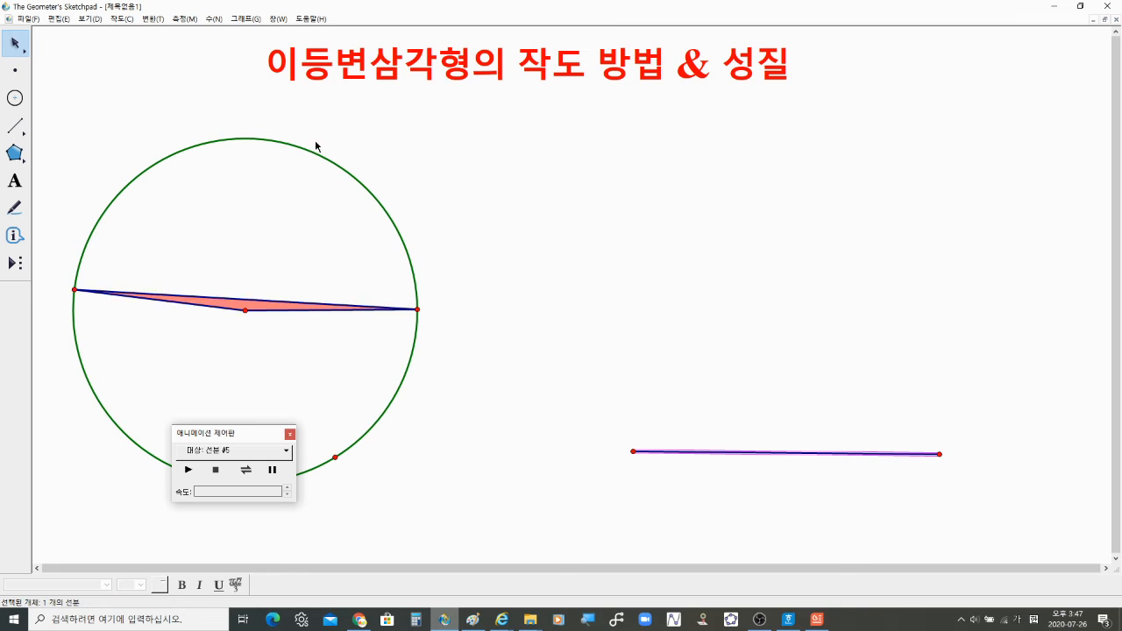
{"action": "left_click", "coordinate": [124, 19]}
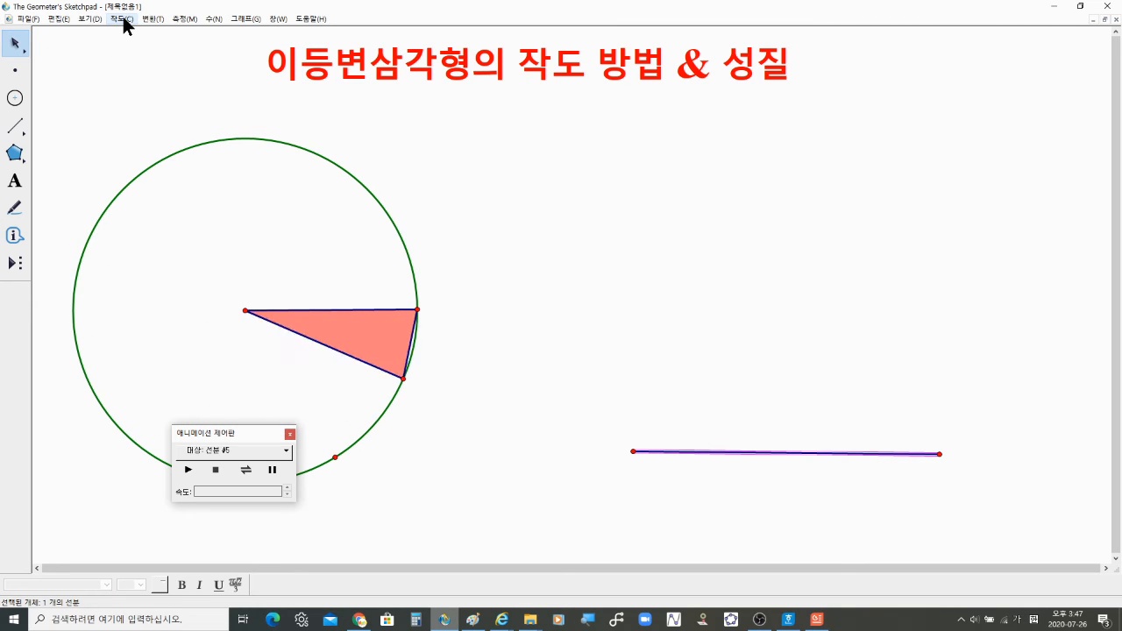
{"action": "left_click", "coordinate": [123, 19]}
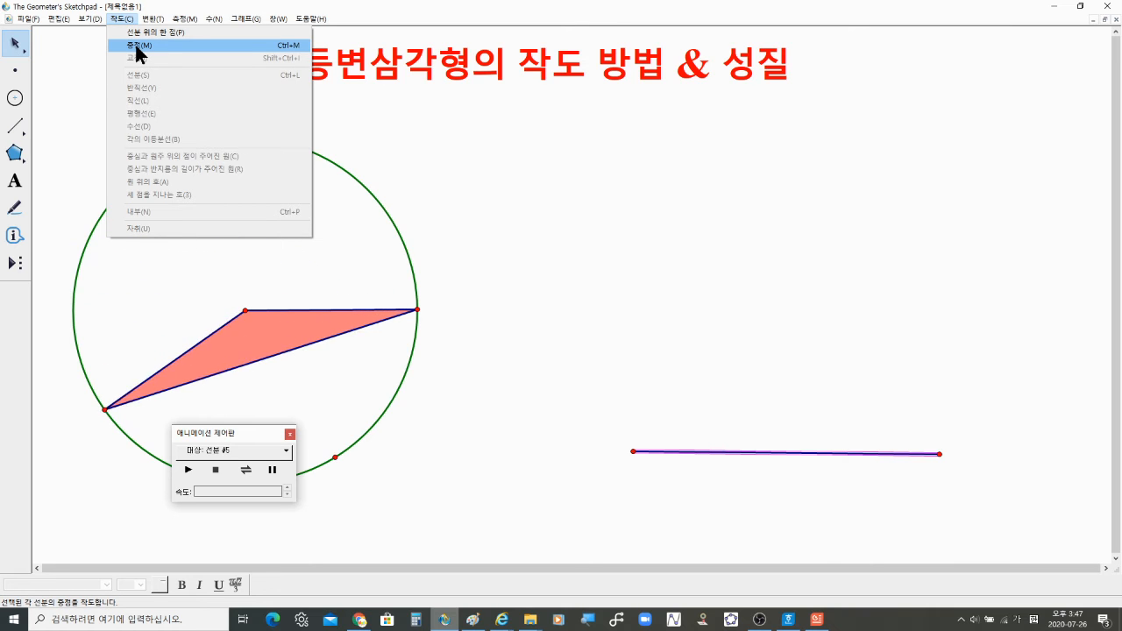
{"action": "left_click", "coordinate": [134, 42]}
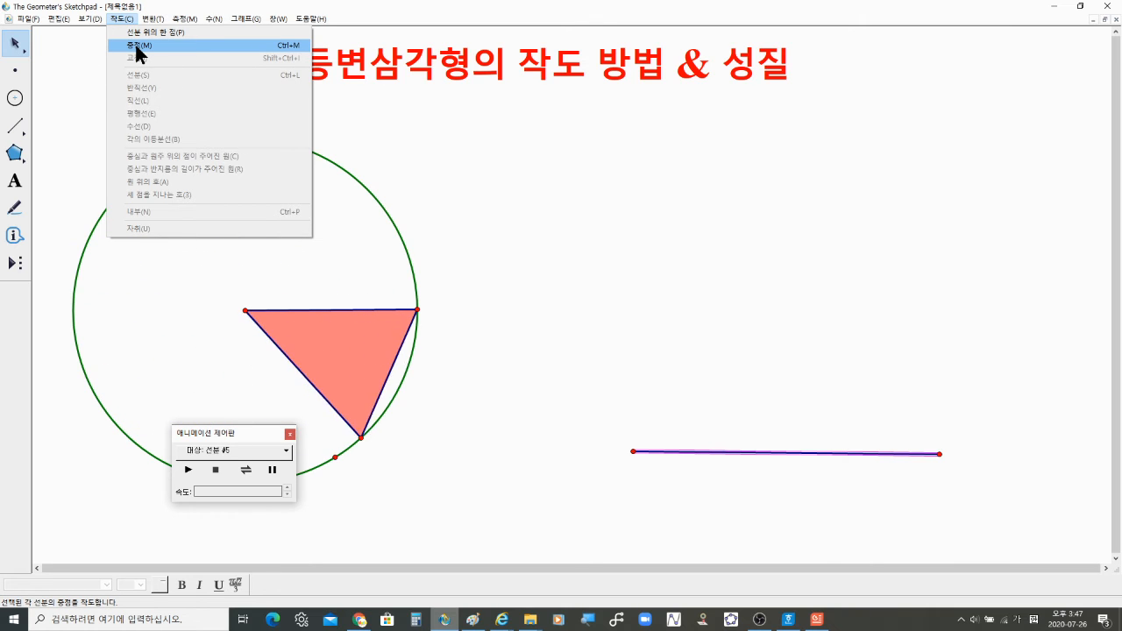
{"action": "left_click", "coordinate": [135, 44]}
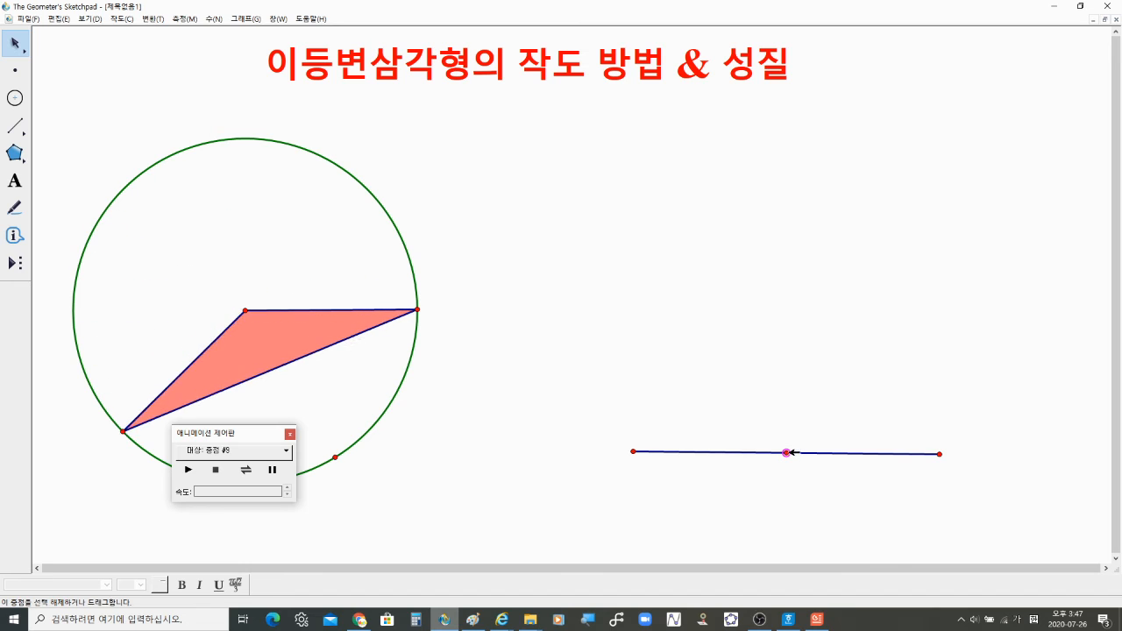
Step: Select the segment and its midpoint and construct the perpendicular line through the midpoint
{"action": "left_click_drag", "start_coordinate": [737, 383], "coordinate": [821, 506]}
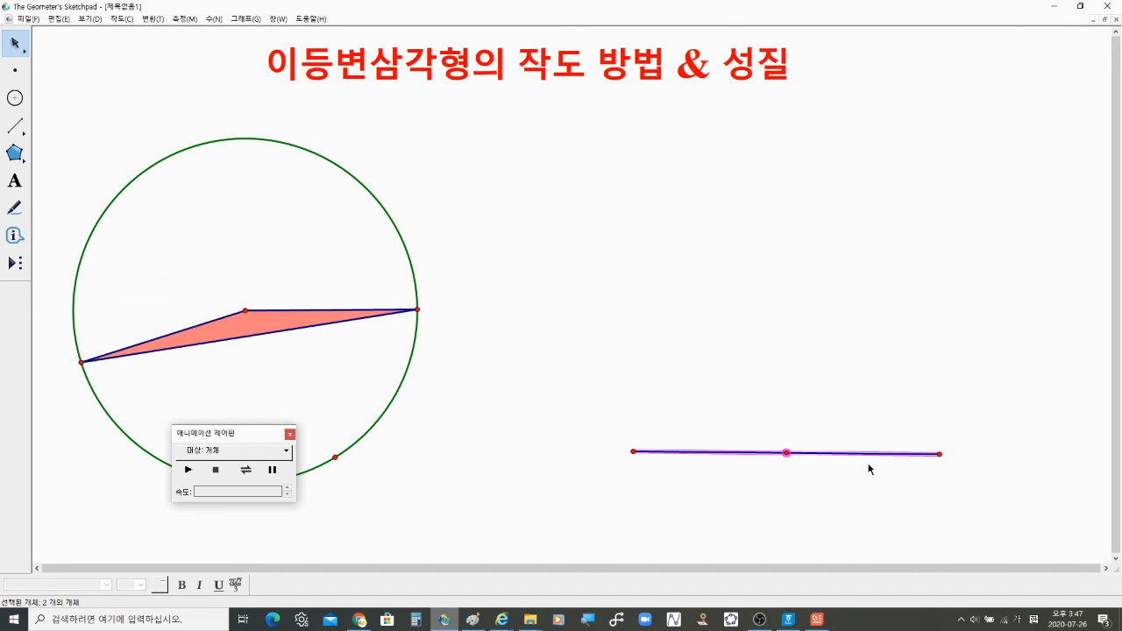
{"action": "left_click_drag", "start_coordinate": [755, 394], "coordinate": [813, 508]}
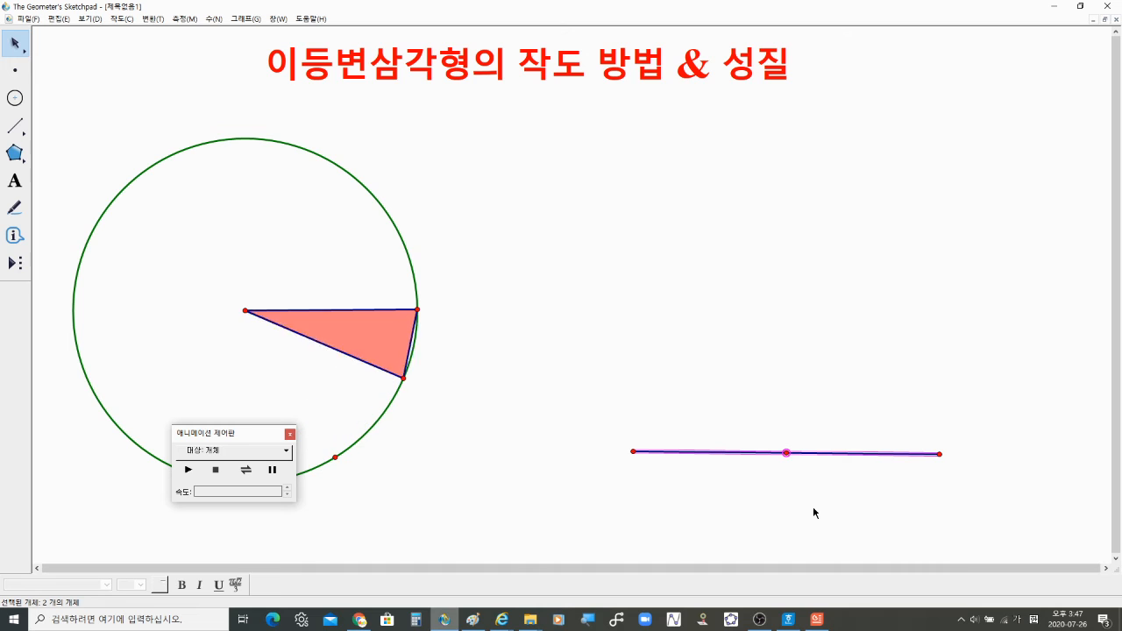
{"action": "left_click_drag", "start_coordinate": [748, 398], "coordinate": [819, 499]}
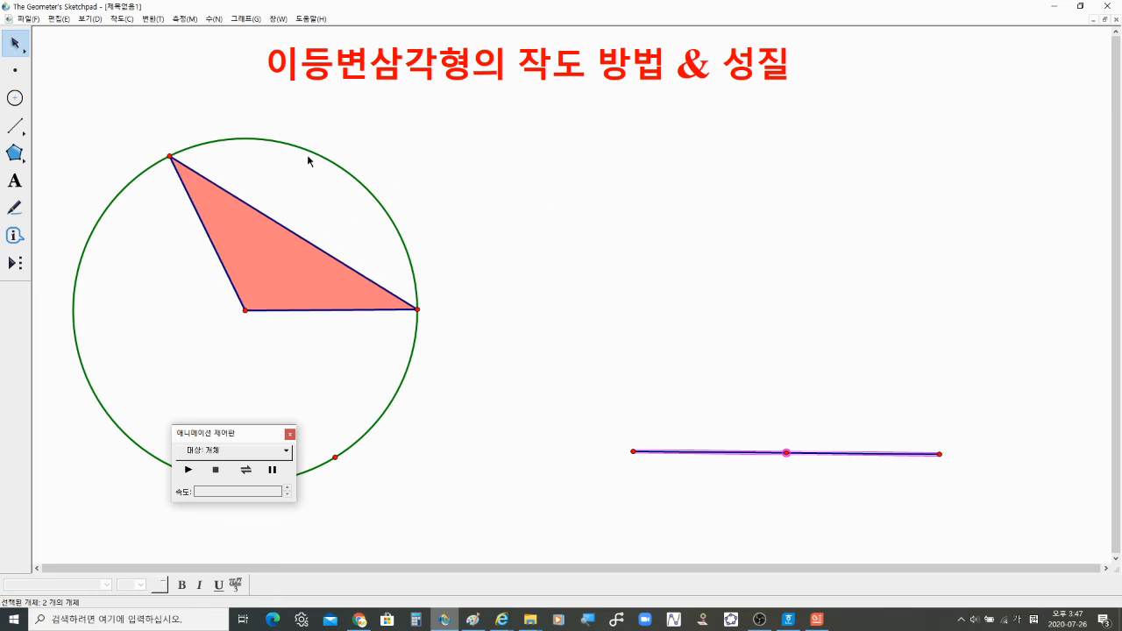
{"action": "left_click", "coordinate": [127, 18]}
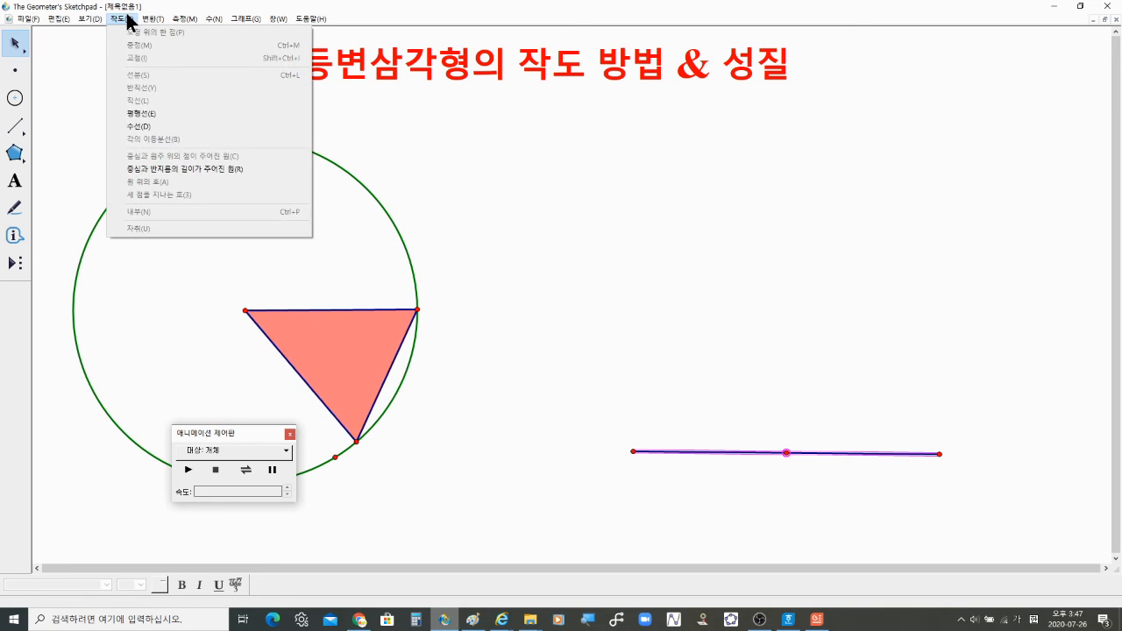
{"action": "left_click", "coordinate": [151, 126]}
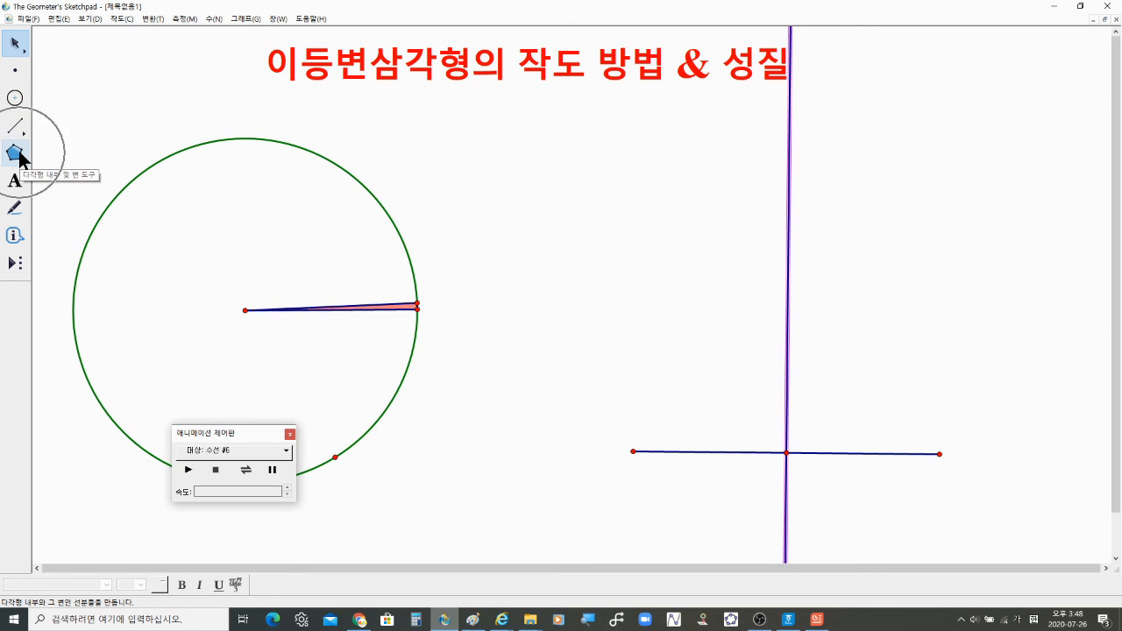
Step: Draw a filled triangle joining the segment's endpoints to a point on the perpendicular bisector
{"action": "left_click", "coordinate": [19, 157]}
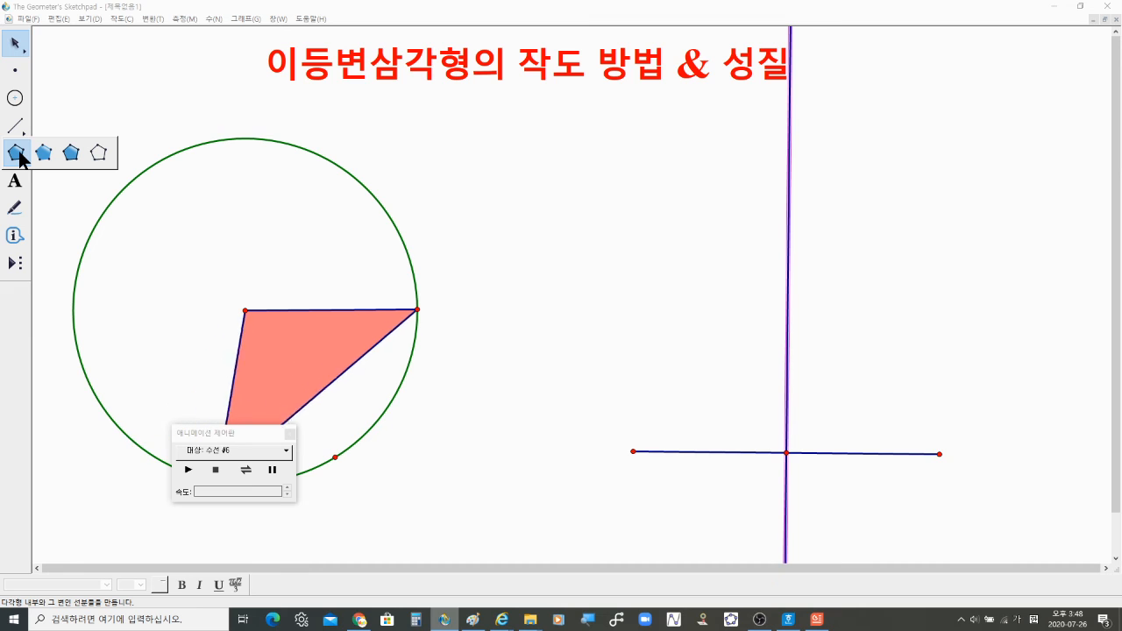
{"action": "left_click", "coordinate": [17, 154]}
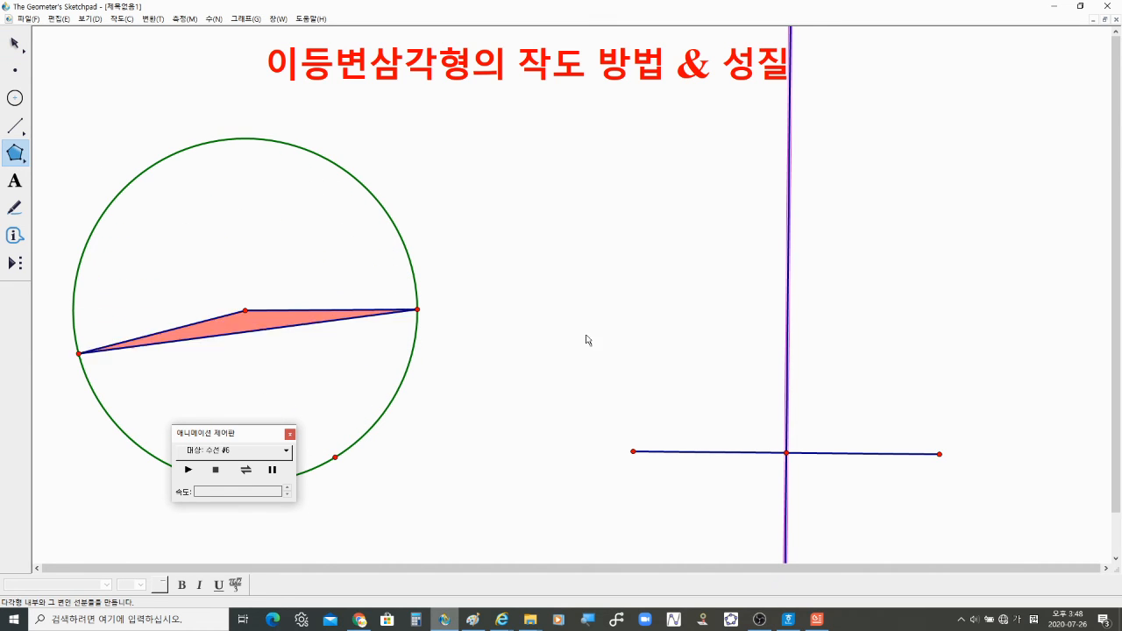
{"action": "left_click", "coordinate": [633, 452]}
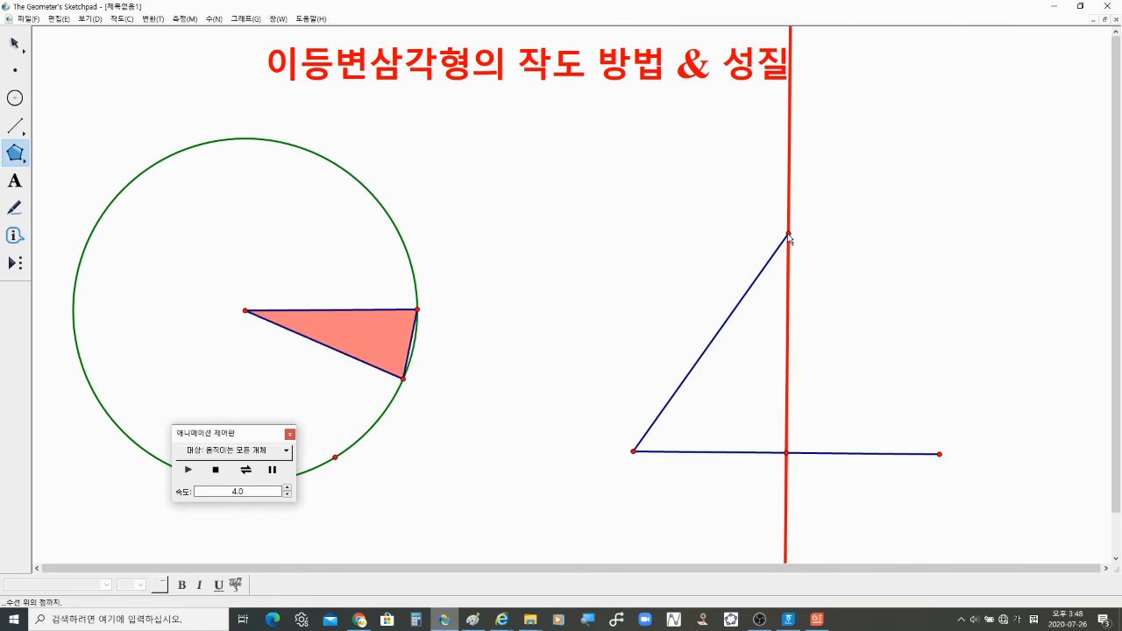
{"action": "left_click", "coordinate": [788, 235]}
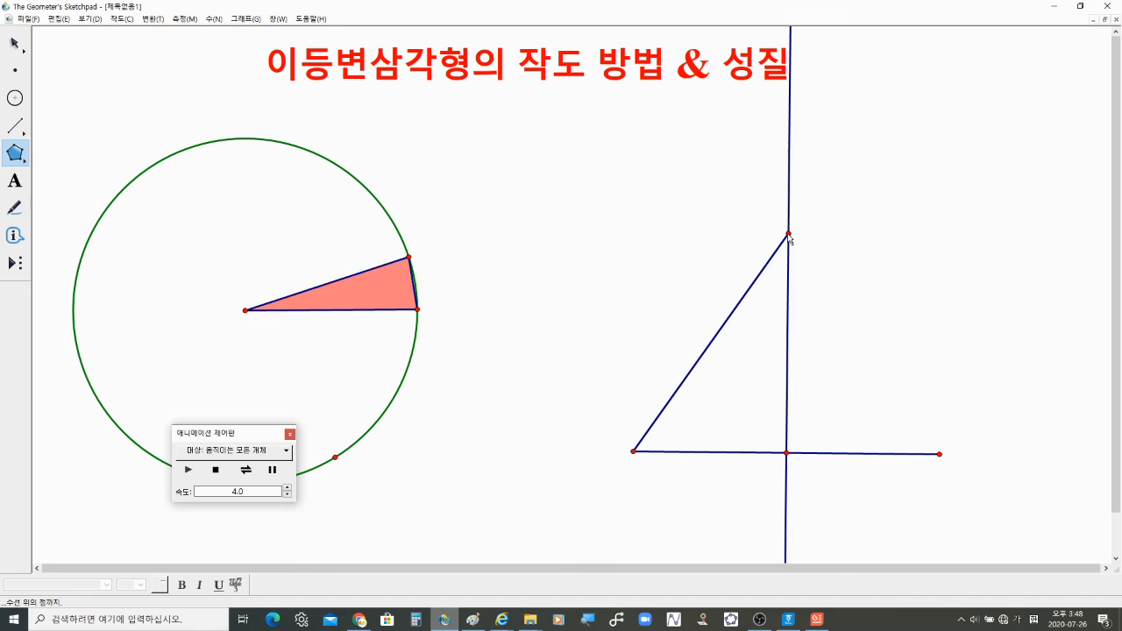
{"action": "left_click", "coordinate": [939, 454]}
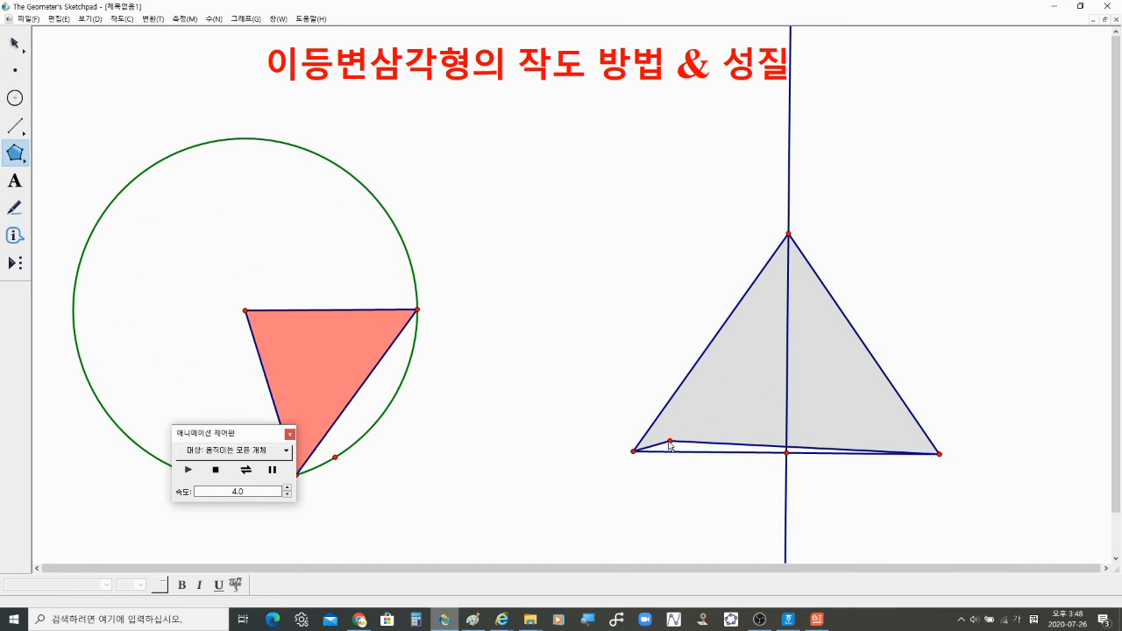
{"action": "left_click", "coordinate": [633, 452]}
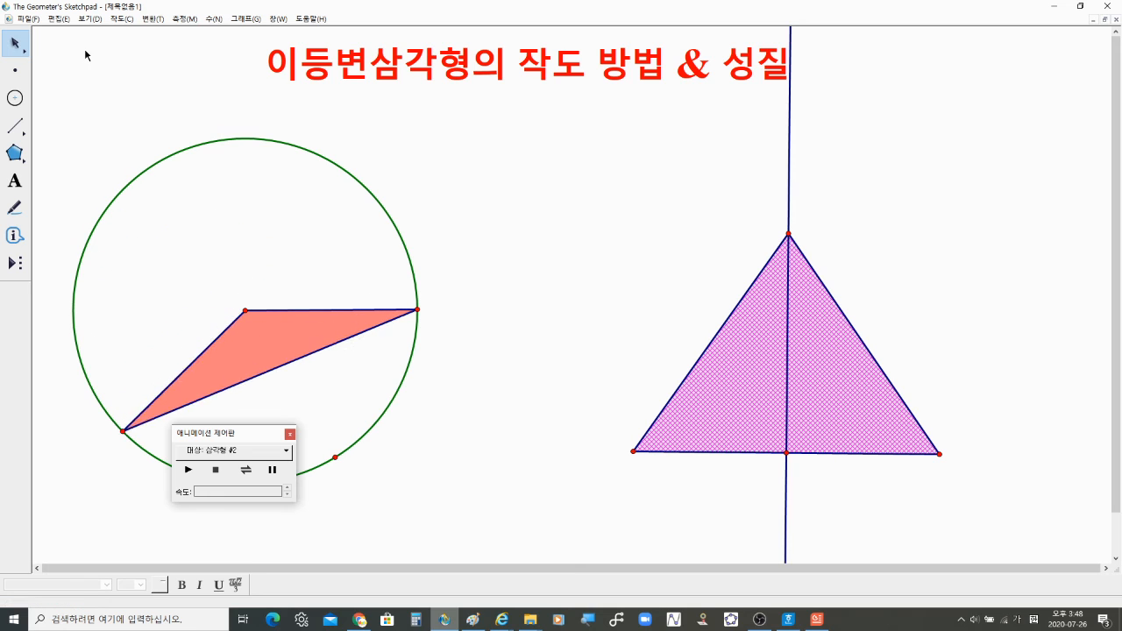
Step: Change the perpendicular-bisector triangle's colour to blue
{"action": "right_click", "coordinate": [820, 357]}
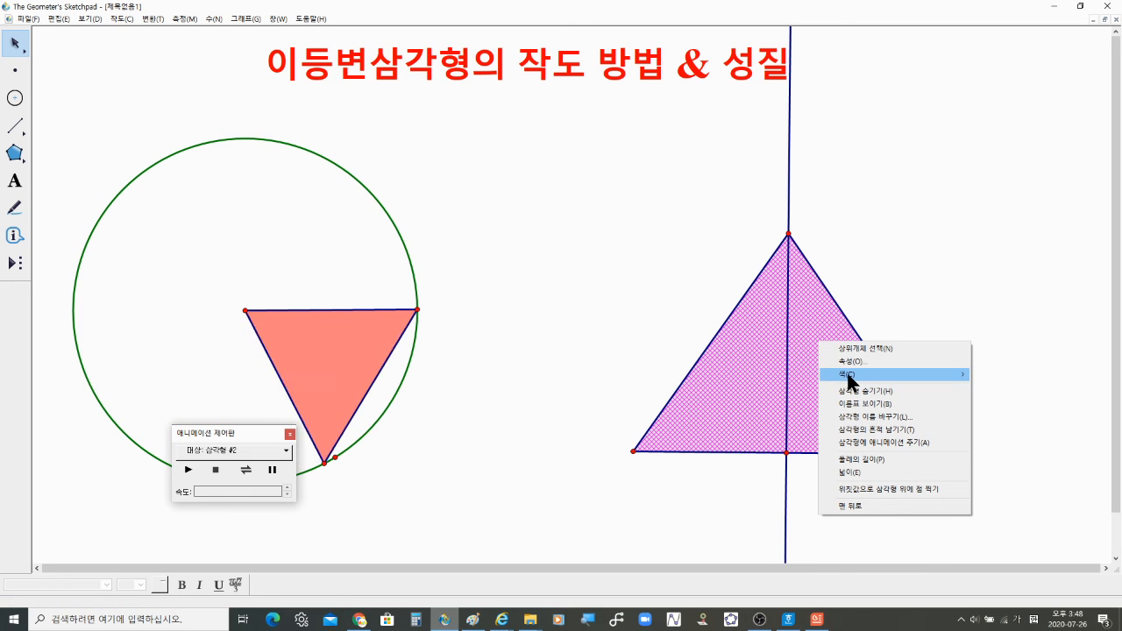
{"action": "mouse_move", "coordinate": [849, 378]}
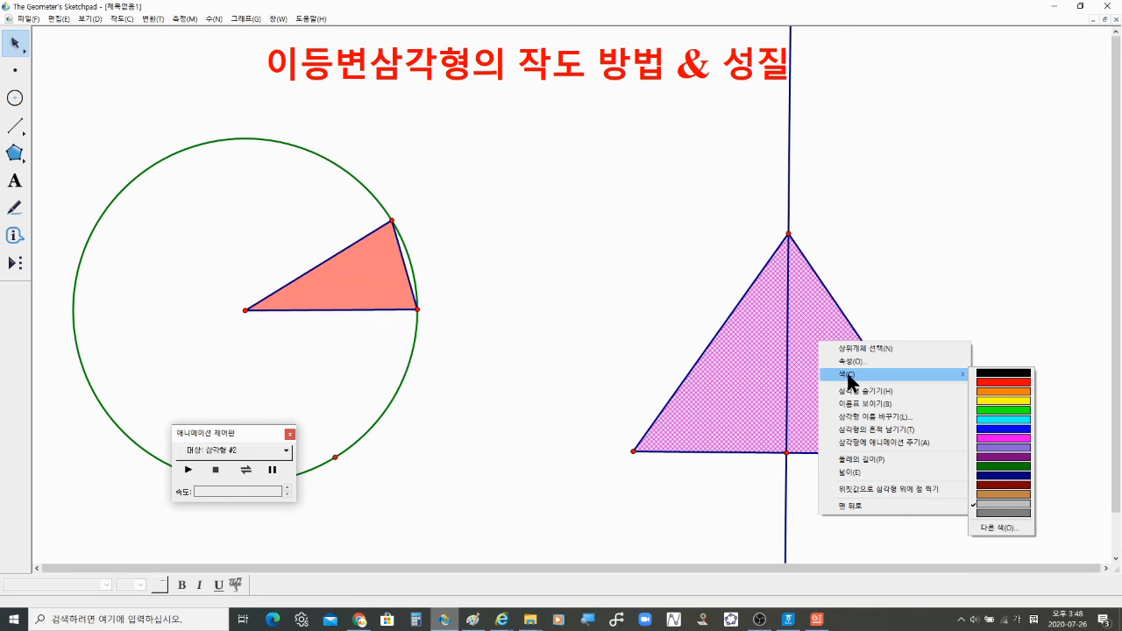
{"action": "left_click", "coordinate": [1003, 428]}
{"action": "left_click", "coordinate": [987, 298]}
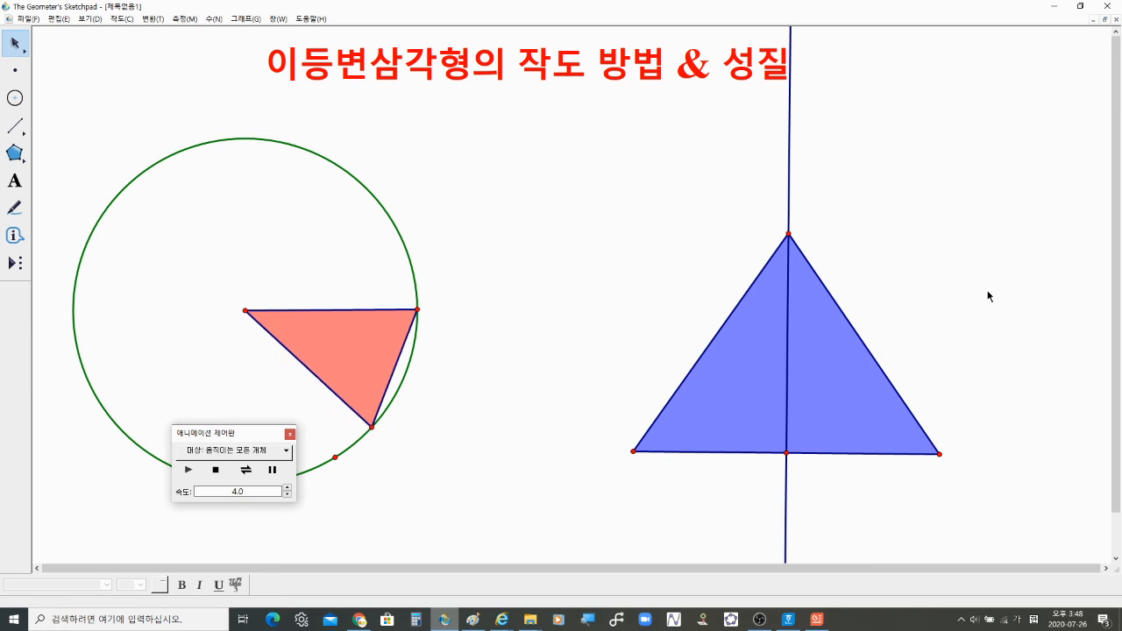
Step: Move the triangle's apex slightly down the perpendicular bisector and animate that point
{"action": "left_click", "coordinate": [791, 233]}
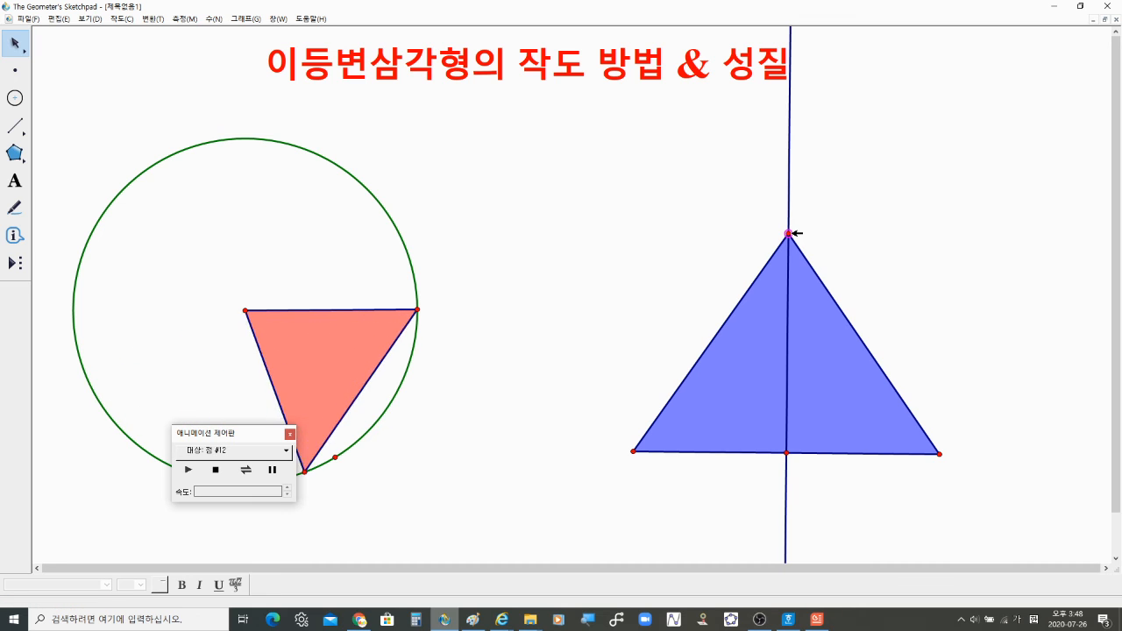
{"action": "left_click_drag", "start_coordinate": [792, 233], "coordinate": [802, 264]}
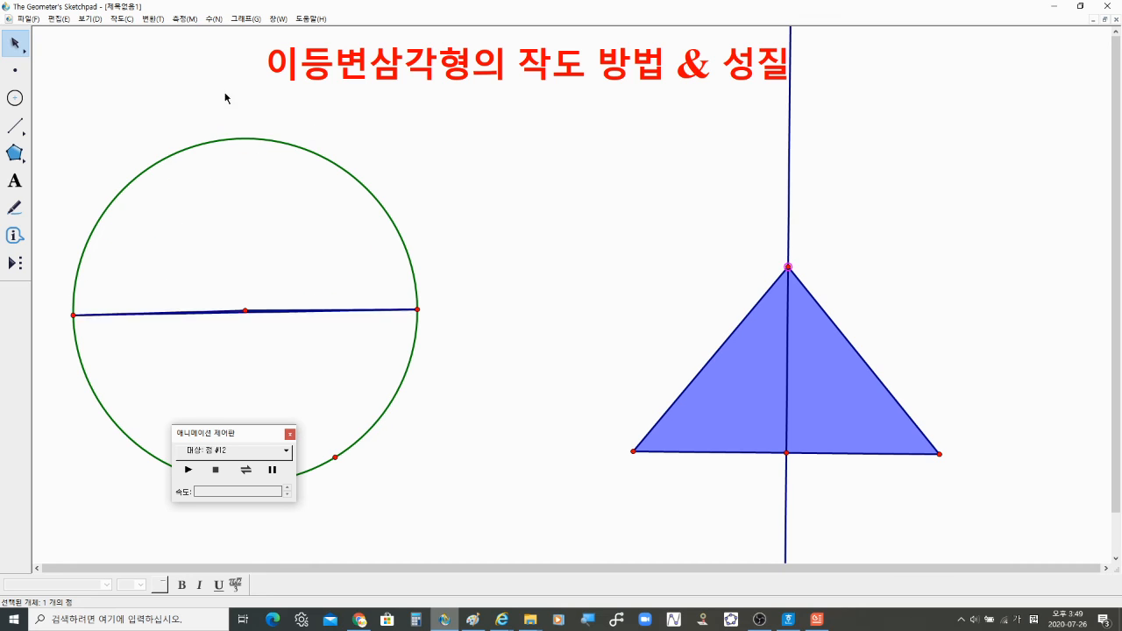
{"action": "left_click", "coordinate": [91, 18]}
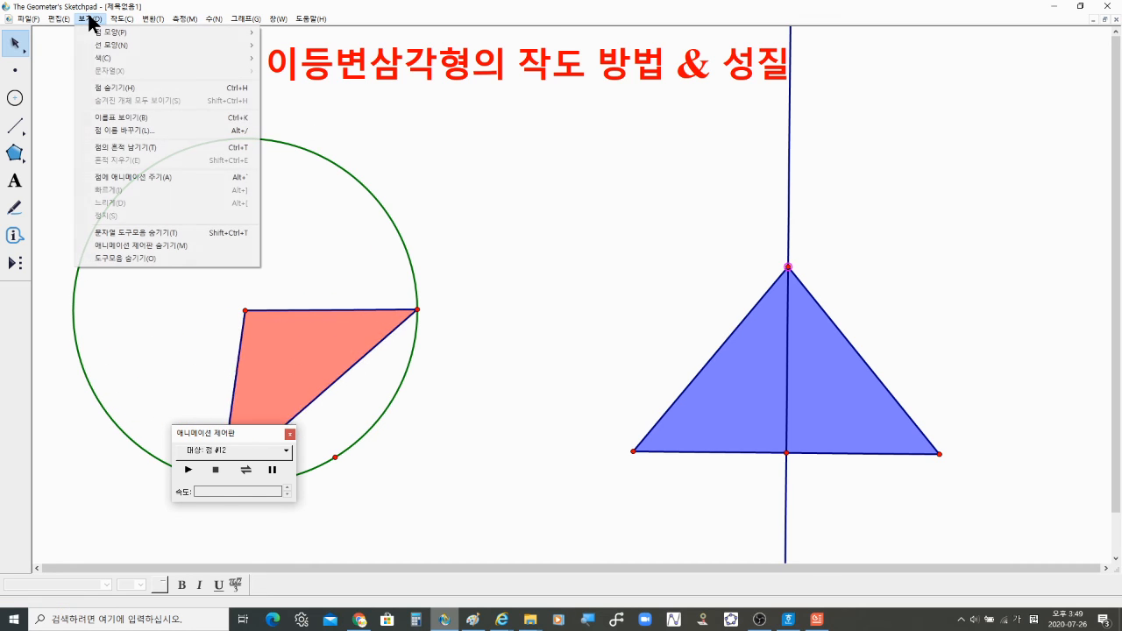
{"action": "left_click", "coordinate": [115, 177]}
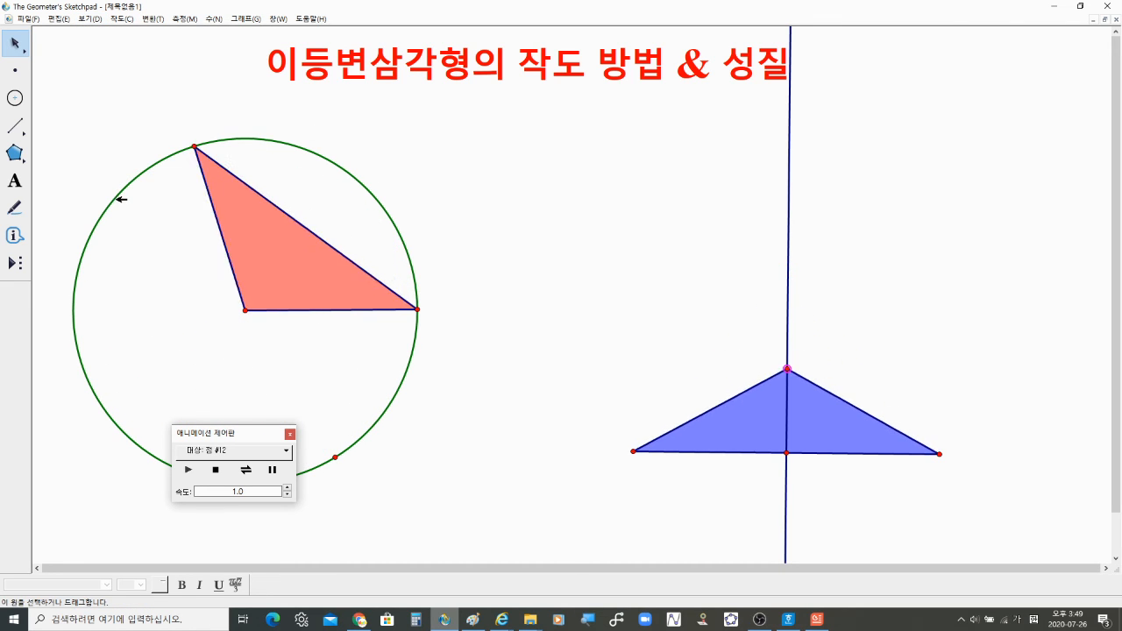
Step: Move the animation controller beside the triangle and set point #12's animation speed to 4.0
{"action": "left_click_drag", "start_coordinate": [262, 430], "coordinate": [263, 430]}
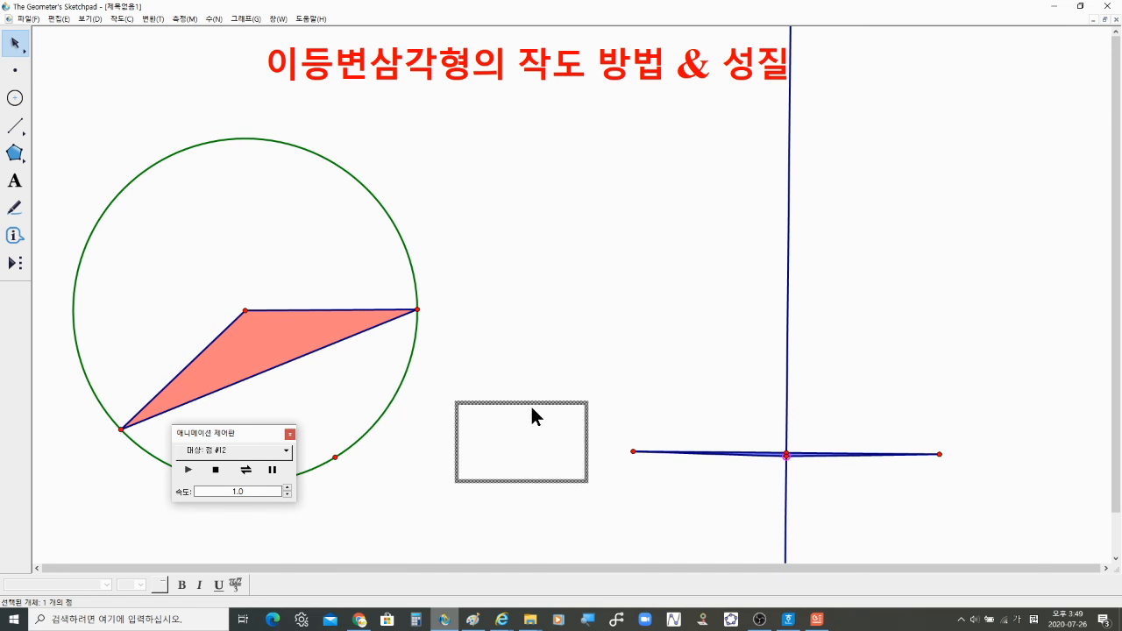
{"action": "left_click_drag", "start_coordinate": [530, 404], "coordinate": [530, 405]}
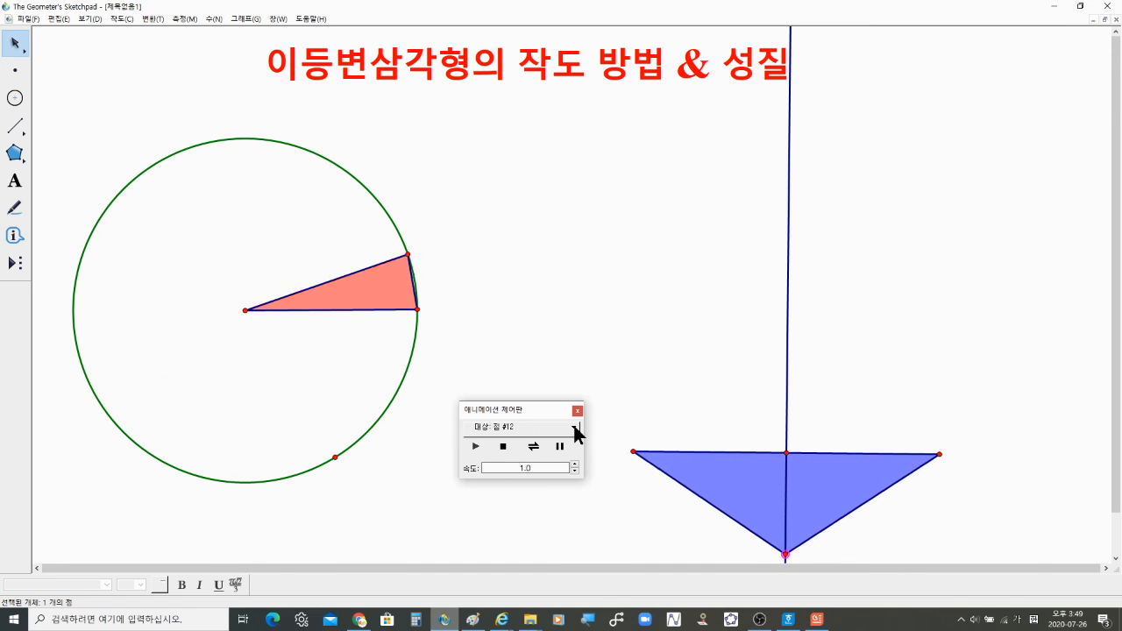
{"action": "key", "text": "ctrl"}
{"action": "key", "text": "ctrl"}
{"action": "key", "text": "ctrl"}
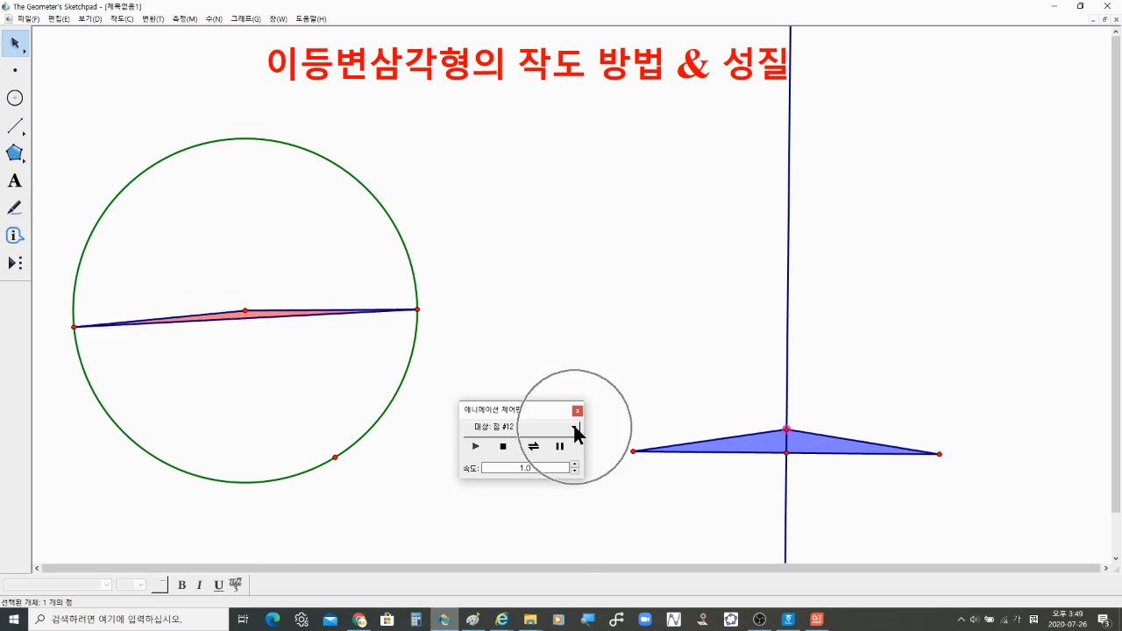
{"action": "left_click", "coordinate": [574, 427]}
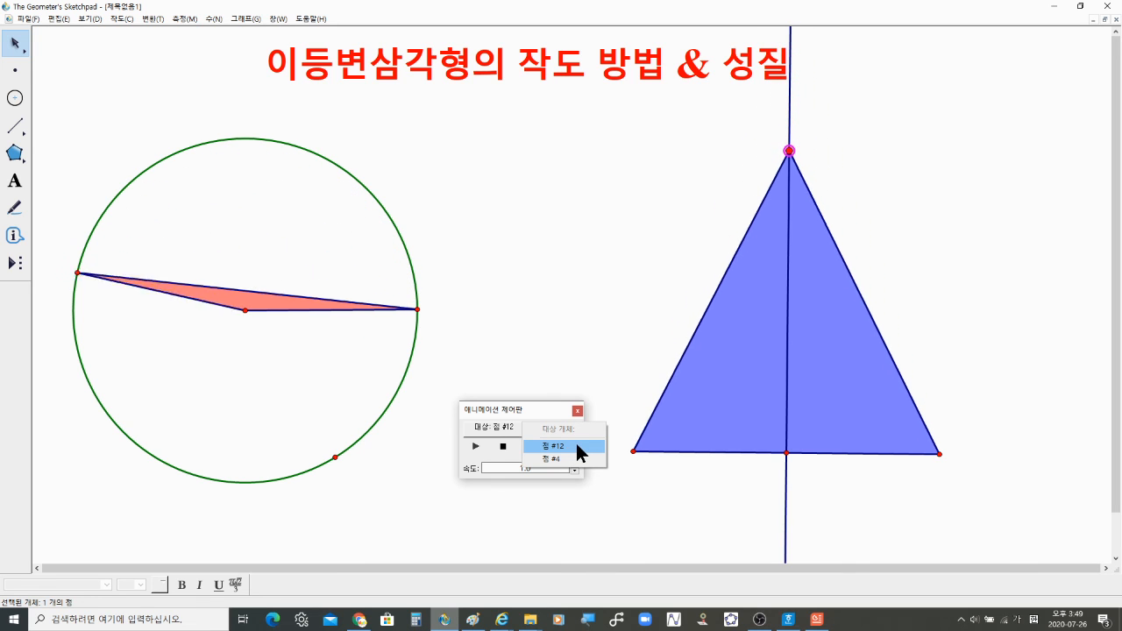
{"action": "left_click", "coordinate": [574, 446]}
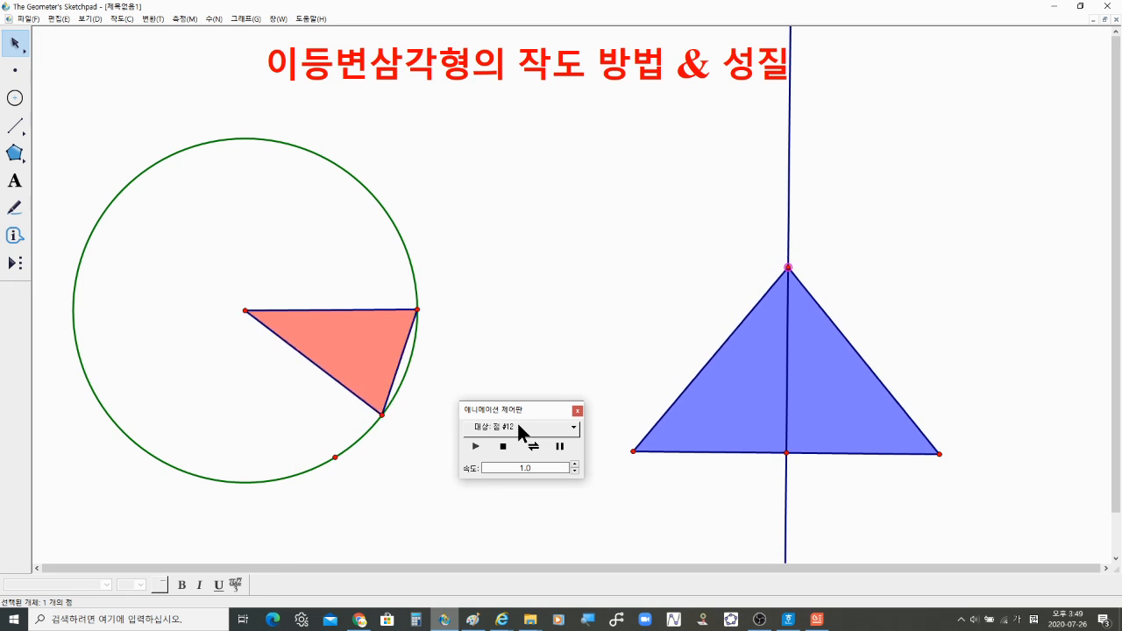
{"action": "left_click", "coordinate": [532, 471]}
{"action": "left_click", "coordinate": [574, 463]}
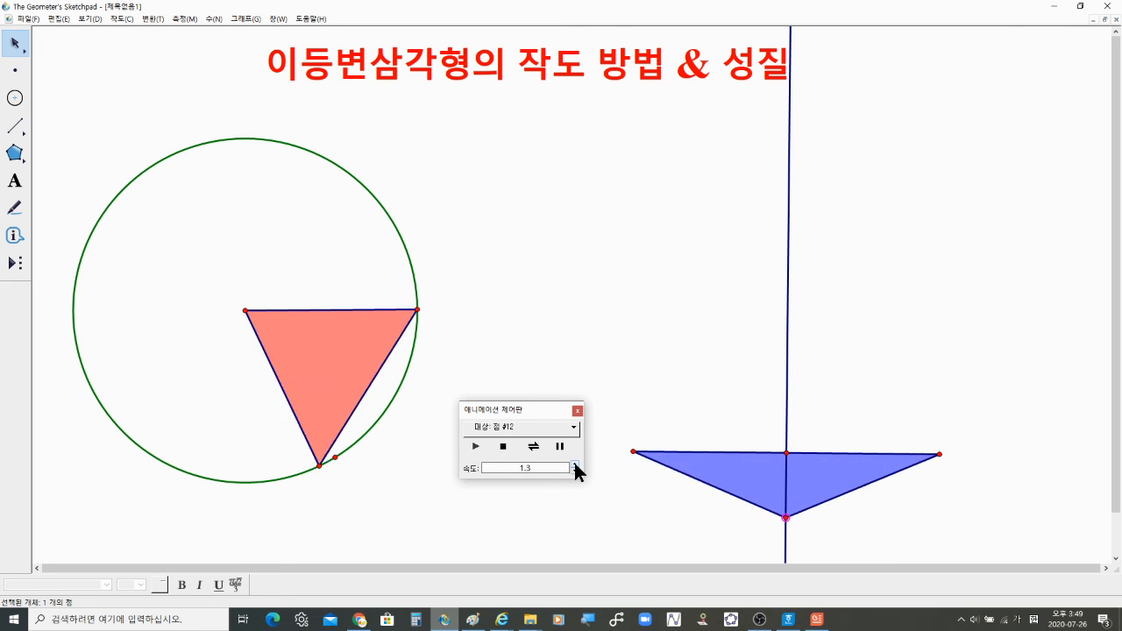
{"action": "left_click", "coordinate": [574, 464]}
{"action": "left_click", "coordinate": [574, 464]}
{"action": "left_click", "coordinate": [574, 464]}
{"action": "left_click", "coordinate": [574, 464]}
{"action": "left_click", "coordinate": [574, 463]}
{"action": "left_click", "coordinate": [574, 464]}
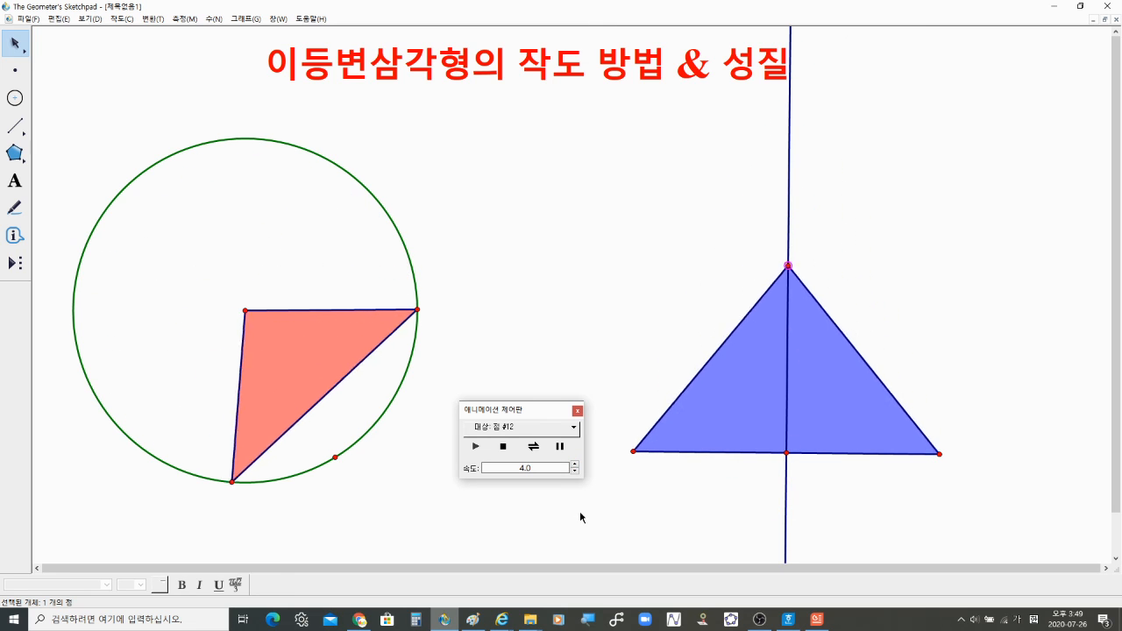
Step: Stop and replay the animations from the controller, setting point #12's speed to 4.0
{"action": "left_click", "coordinate": [500, 446]}
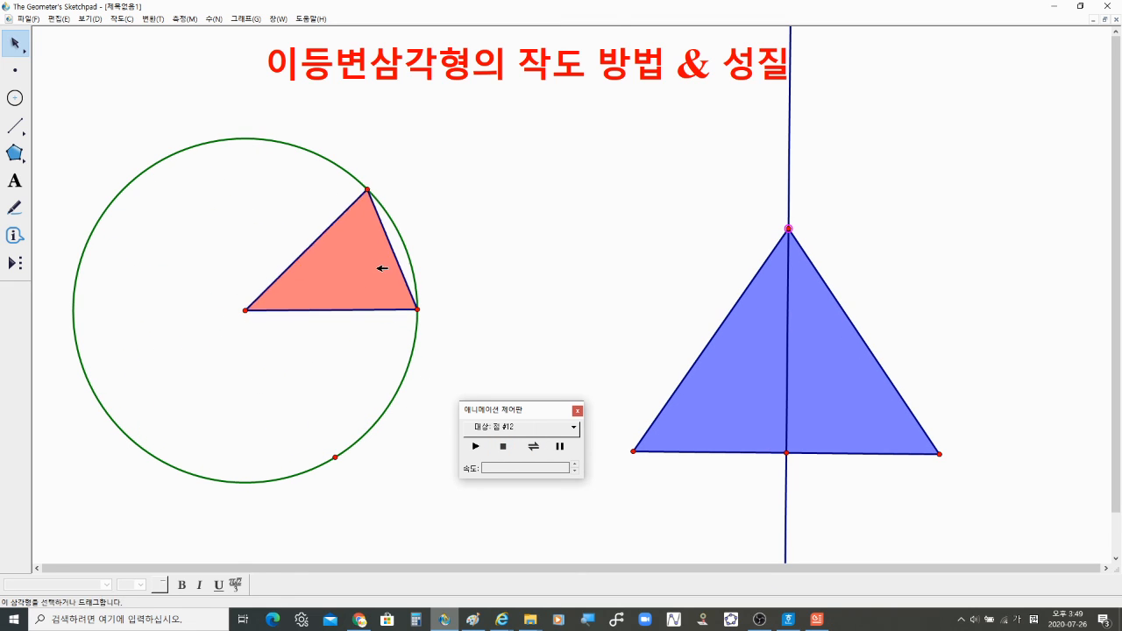
{"action": "left_click", "coordinate": [574, 427]}
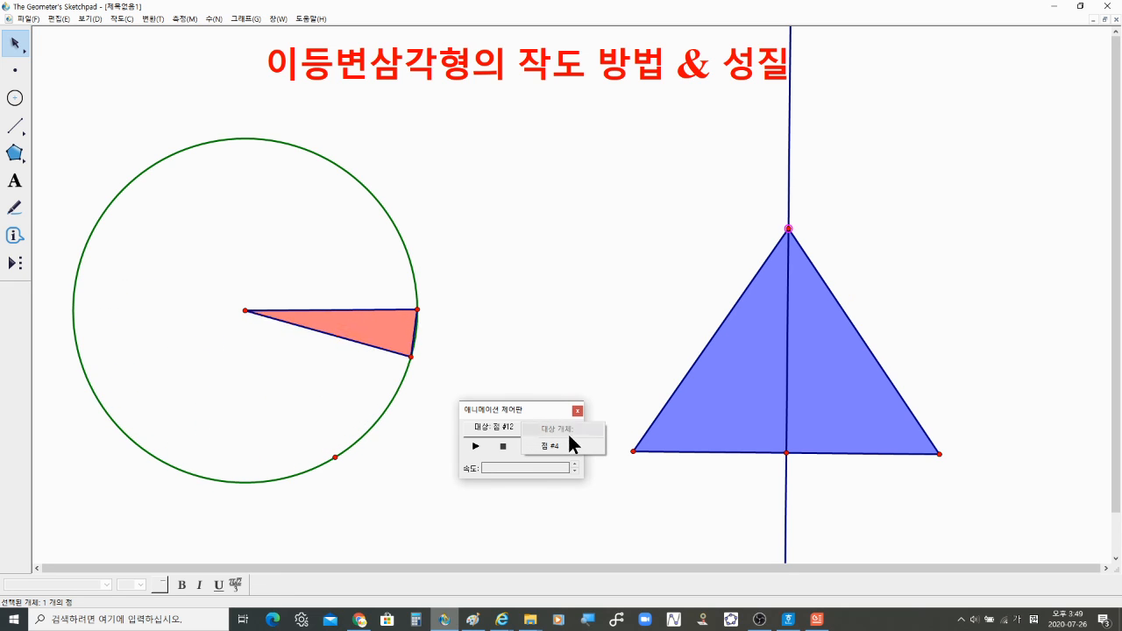
{"action": "left_click", "coordinate": [565, 447]}
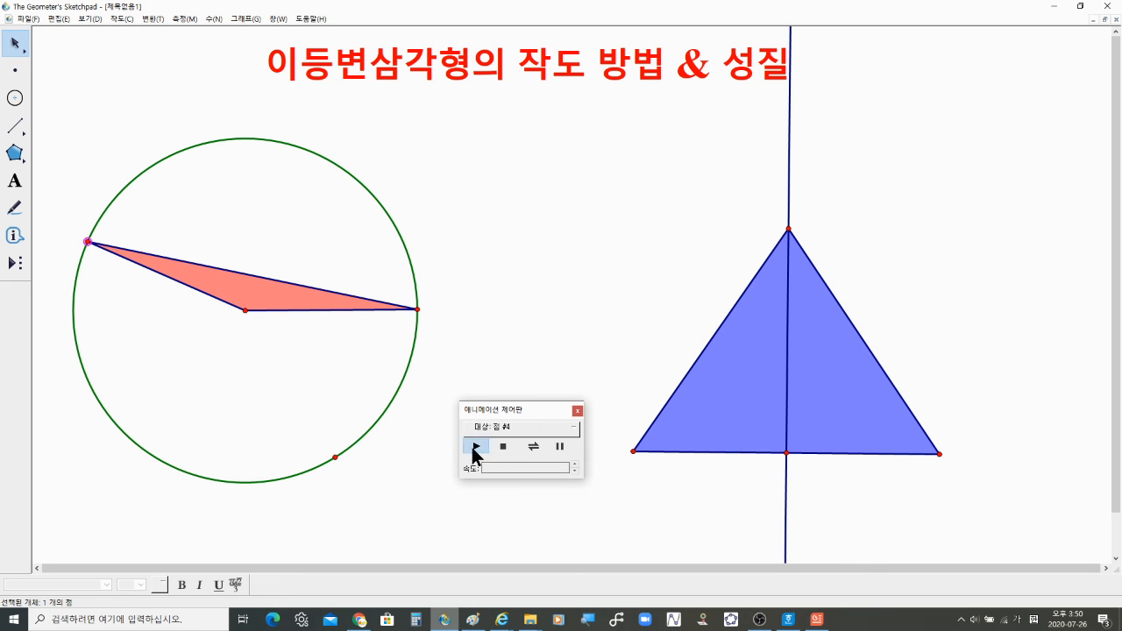
{"action": "left_click", "coordinate": [572, 305]}
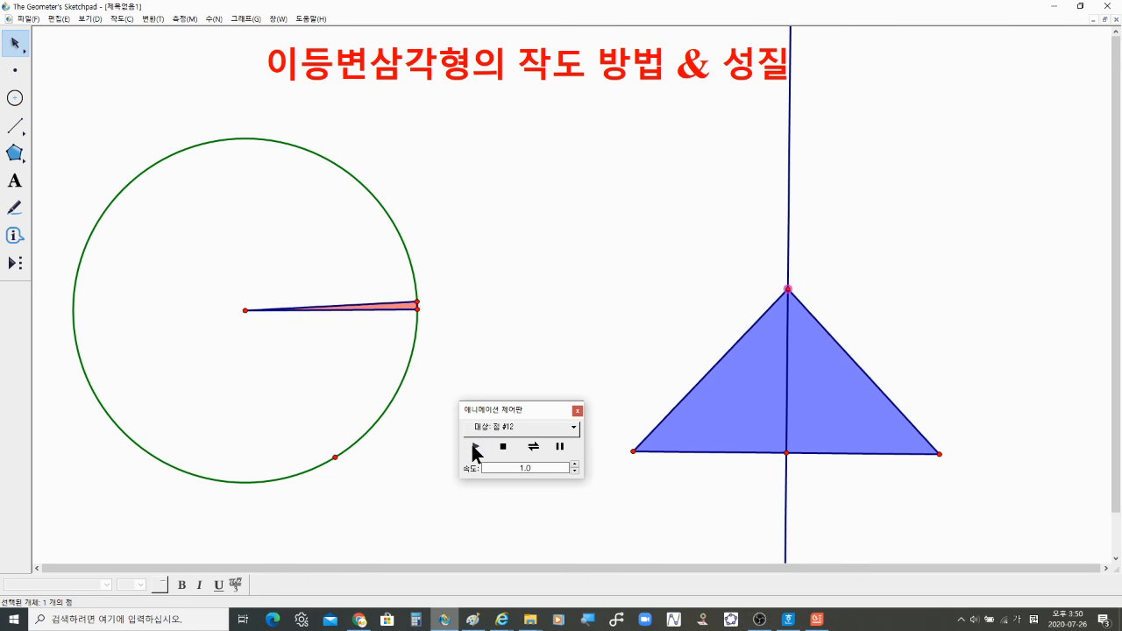
{"action": "left_click", "coordinate": [573, 463]}
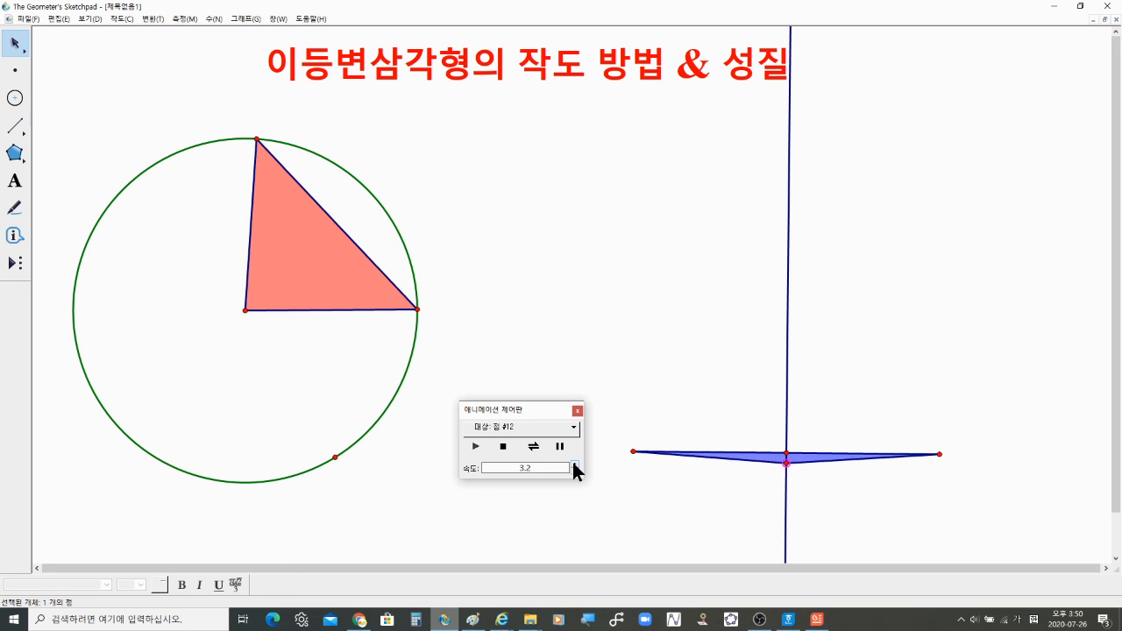
{"action": "left_click", "coordinate": [573, 463]}
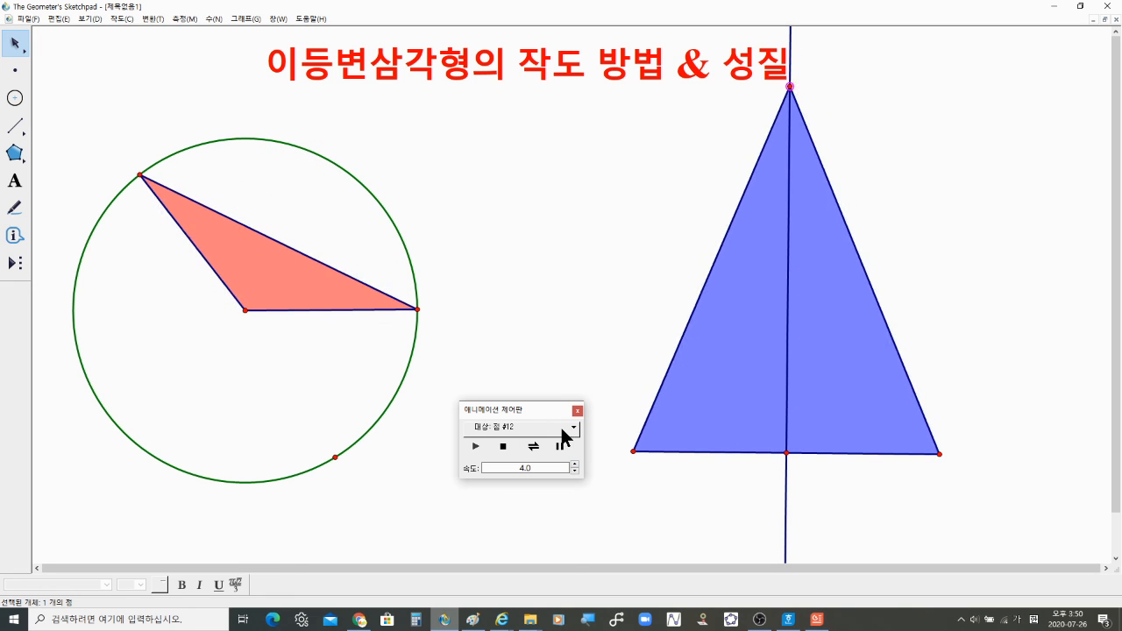
Step: Switch the controller's target to point #4 and set its animation speed to 4.0
{"action": "left_click", "coordinate": [565, 428]}
{"action": "left_click", "coordinate": [551, 456]}
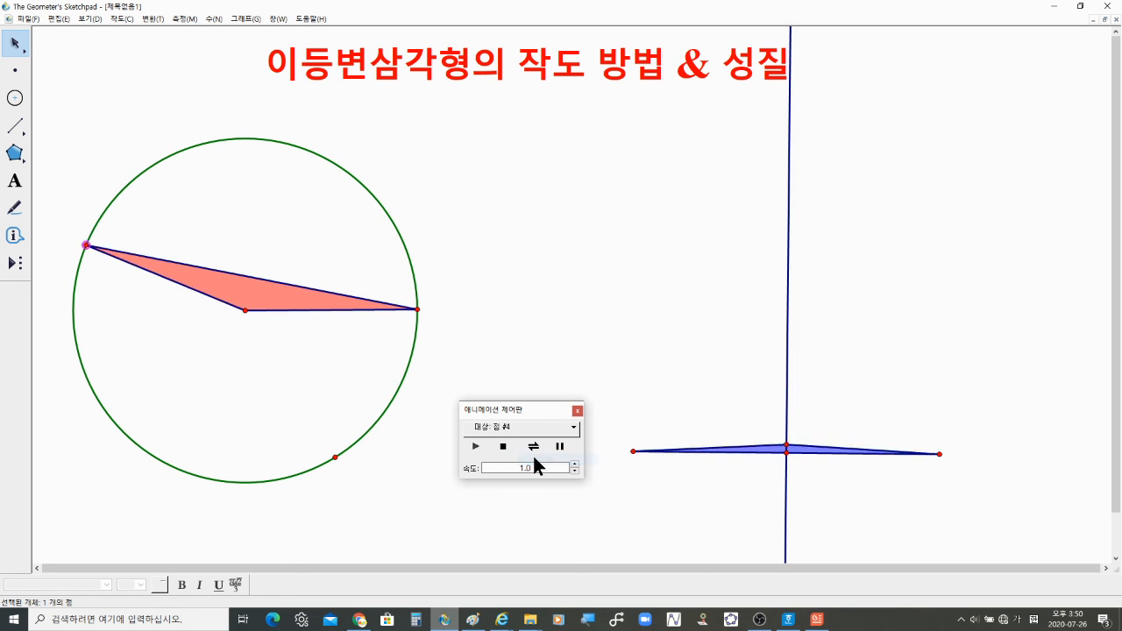
{"action": "left_click", "coordinate": [574, 463]}
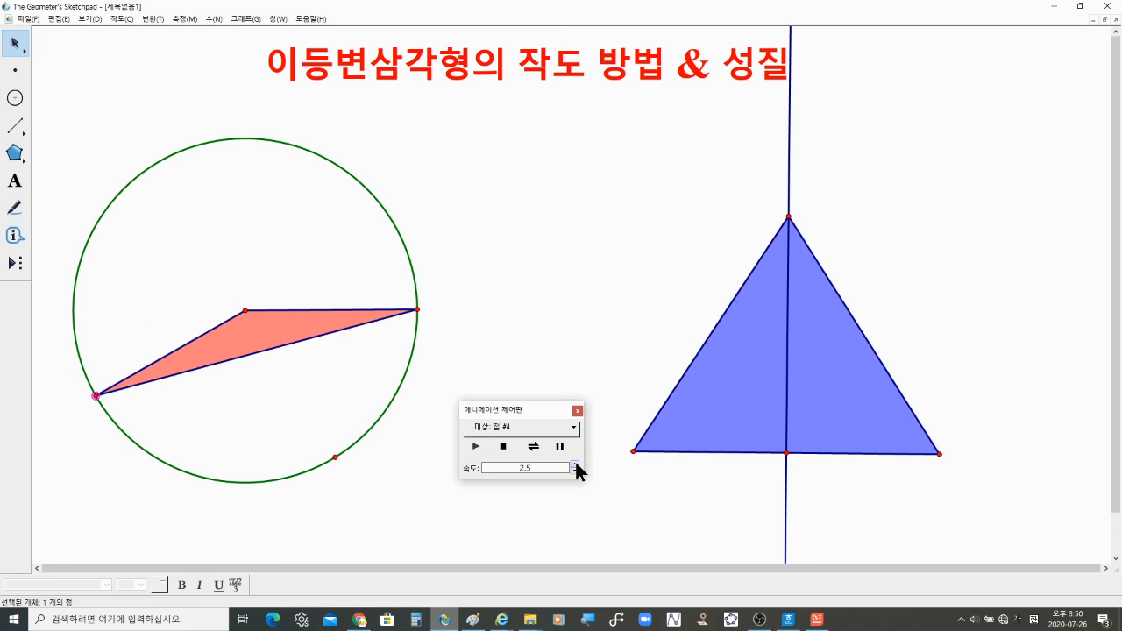
{"action": "left_click", "coordinate": [574, 463]}
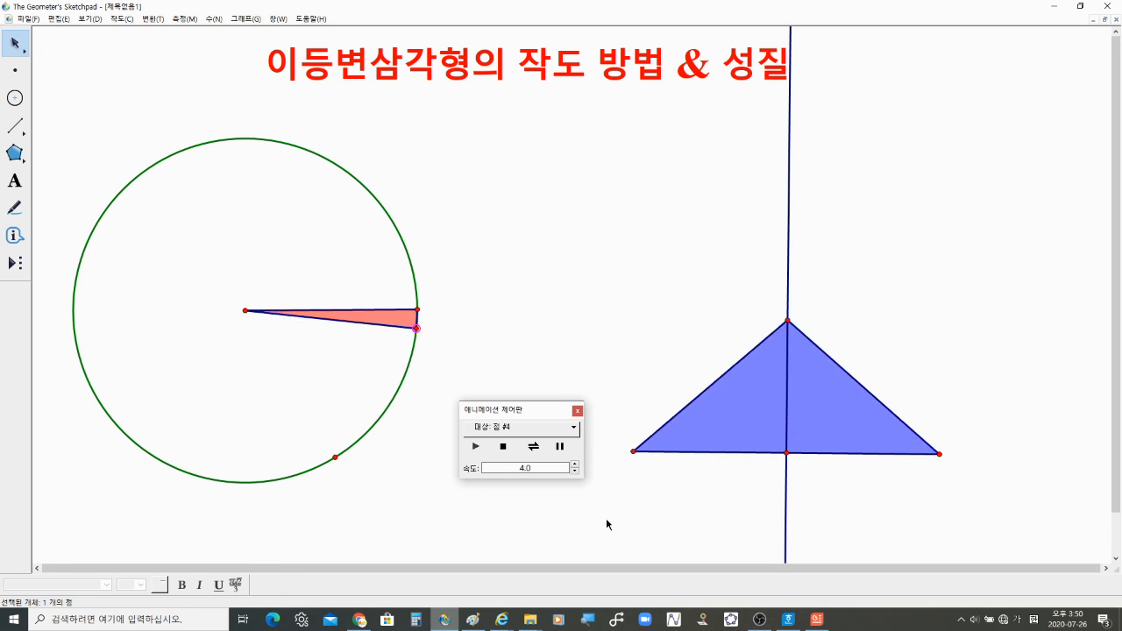